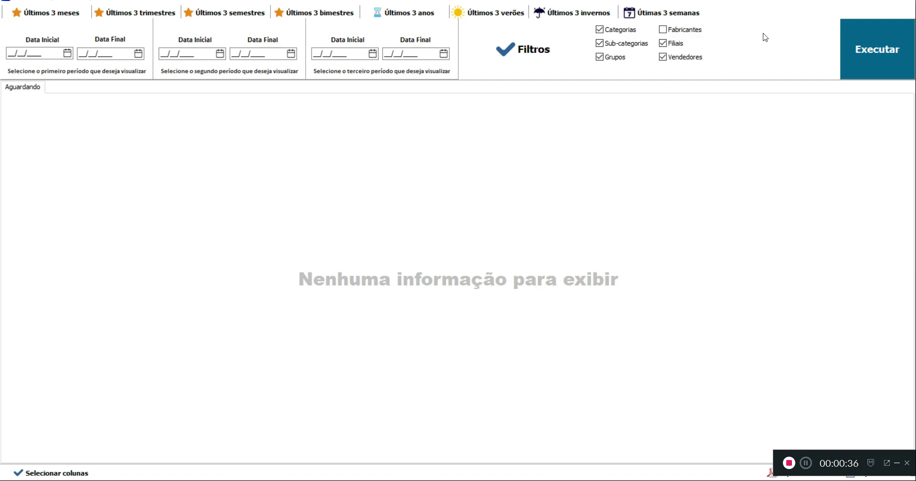
# Reopen the Períodos comparison and fill its three date ranges with the last three months as closed periods
pyautogui.click(902, 3)
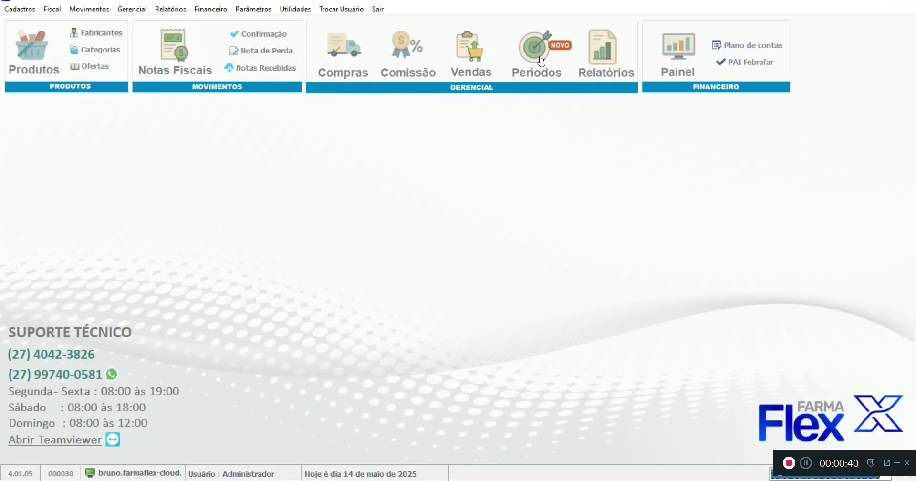
pyautogui.click(540, 55)
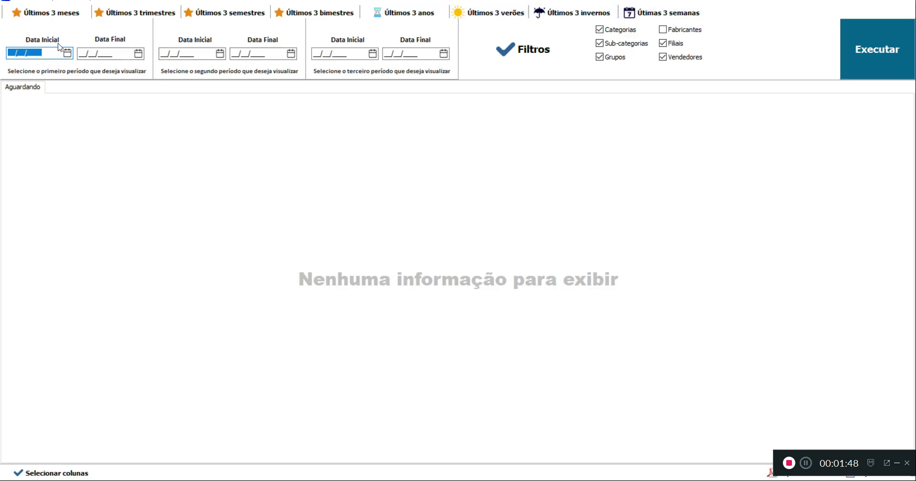
pyautogui.click(64, 18)
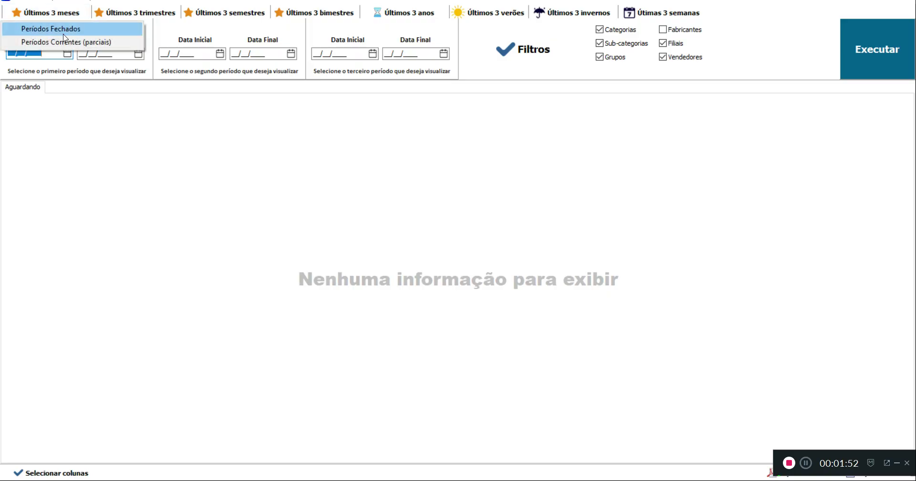
pyautogui.click(64, 34)
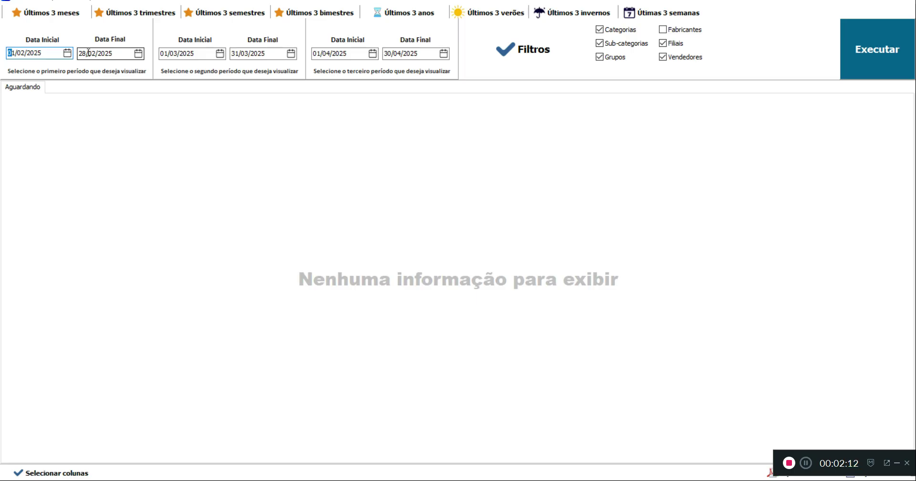
# Fill the three date ranges with the last three closed quarters, and replace them with the last three closed years
pyautogui.click(155, 16)
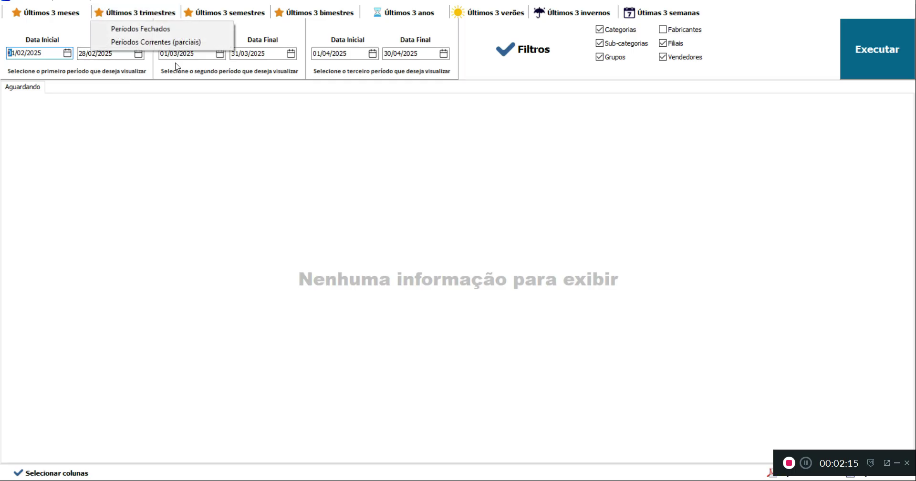
pyautogui.click(162, 29)
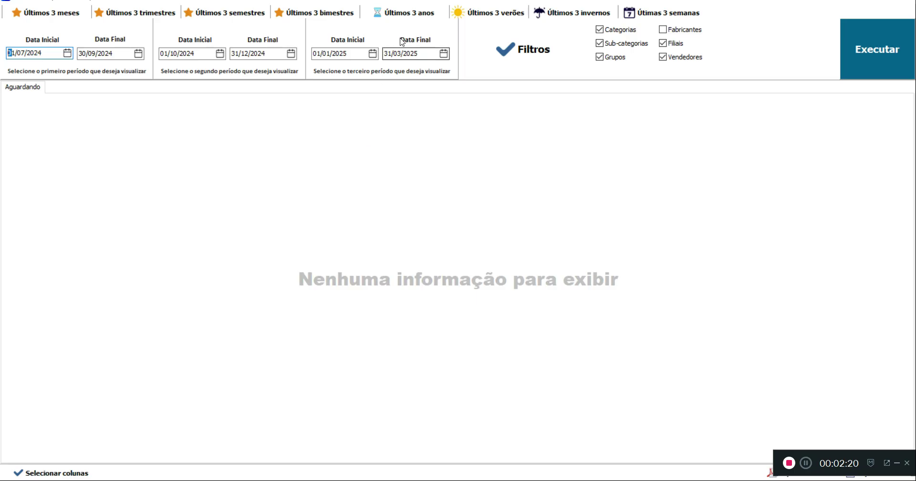
pyautogui.click(411, 17)
pyautogui.click(409, 28)
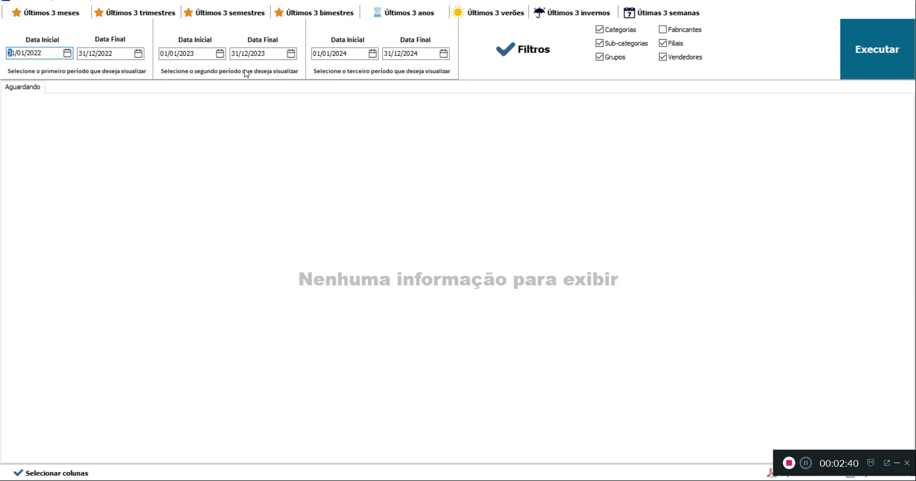
# Fill the date ranges with the last three months, alternating between closed and current partial periods and ending on partial ones
pyautogui.click(59, 17)
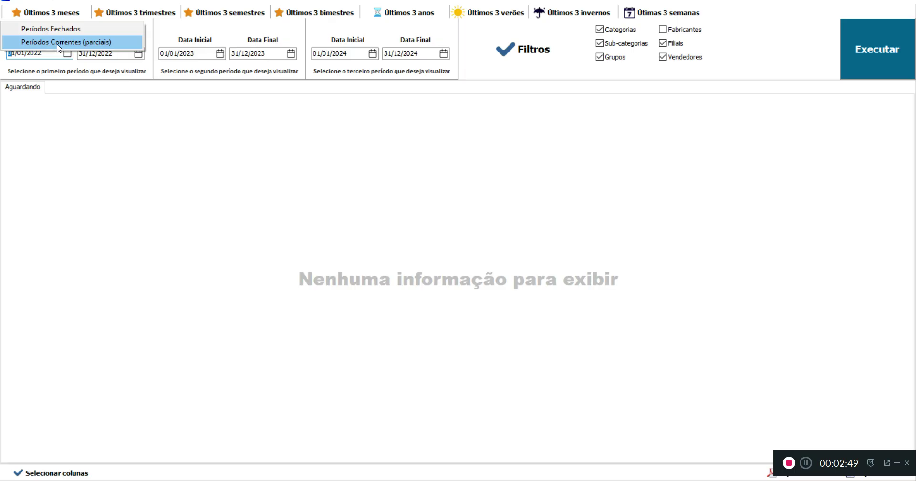
pyautogui.click(58, 43)
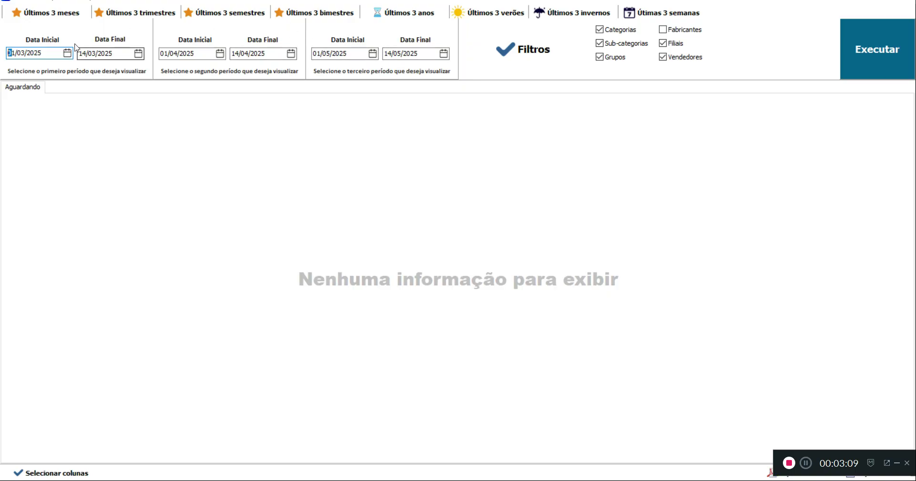
pyautogui.click(50, 13)
pyautogui.click(52, 28)
pyautogui.click(36, 19)
pyautogui.click(42, 43)
pyautogui.click(37, 17)
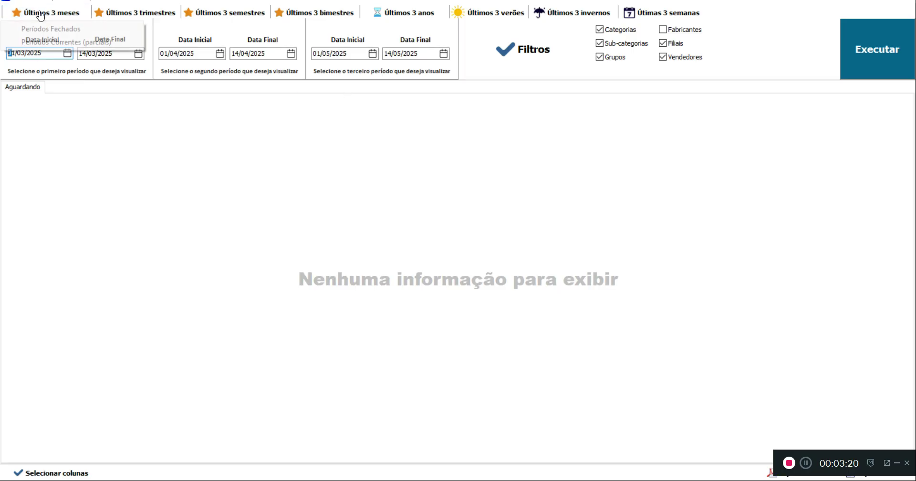
# Inspect the start dates of the second and third comparison periods
pyautogui.click(337, 55)
pyautogui.click(336, 54)
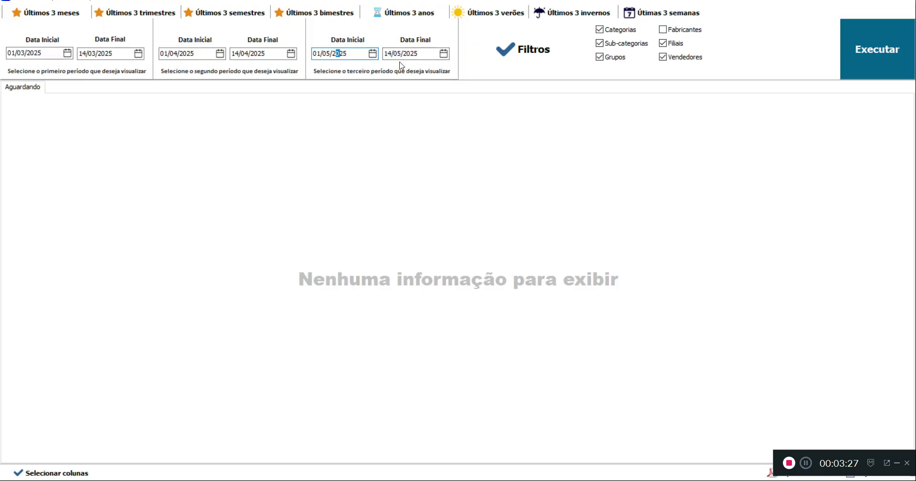
pyautogui.click(316, 54)
pyautogui.click(182, 54)
pyautogui.click(326, 54)
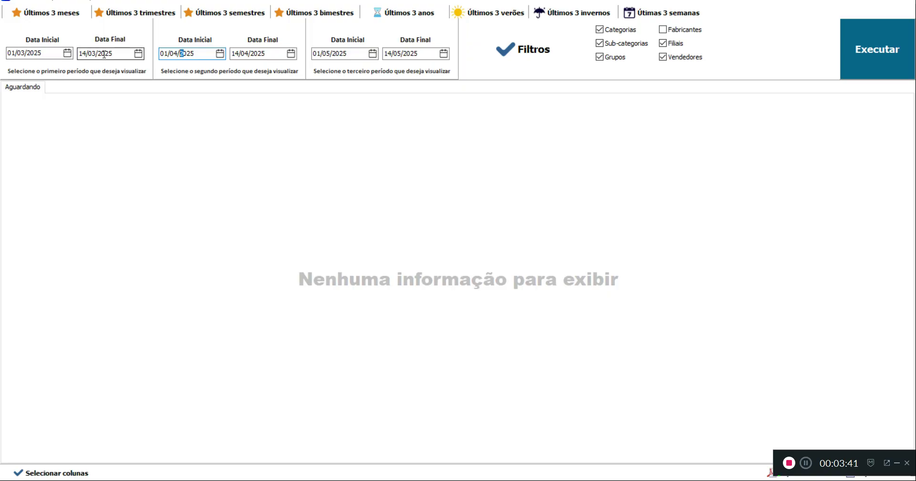
# Look through the period presets and fill the three date ranges with the last three summers
pyautogui.click(26, 12)
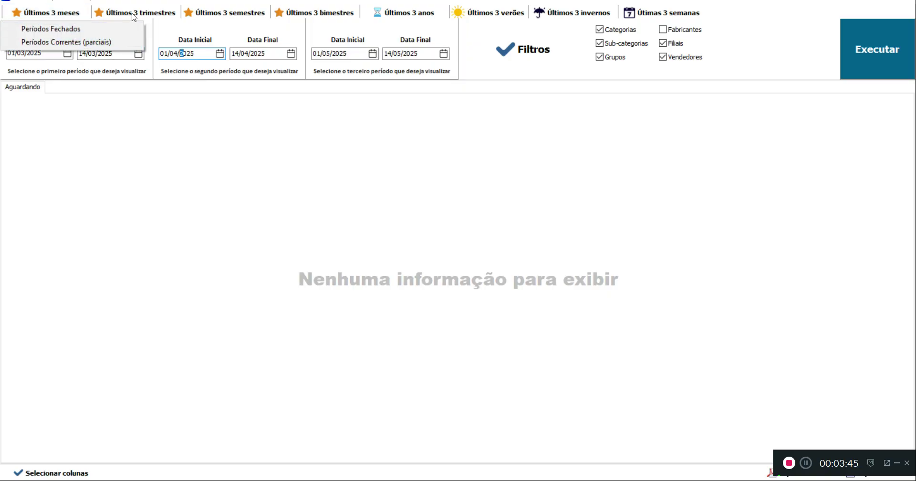
pyautogui.moveTo(224, 13)
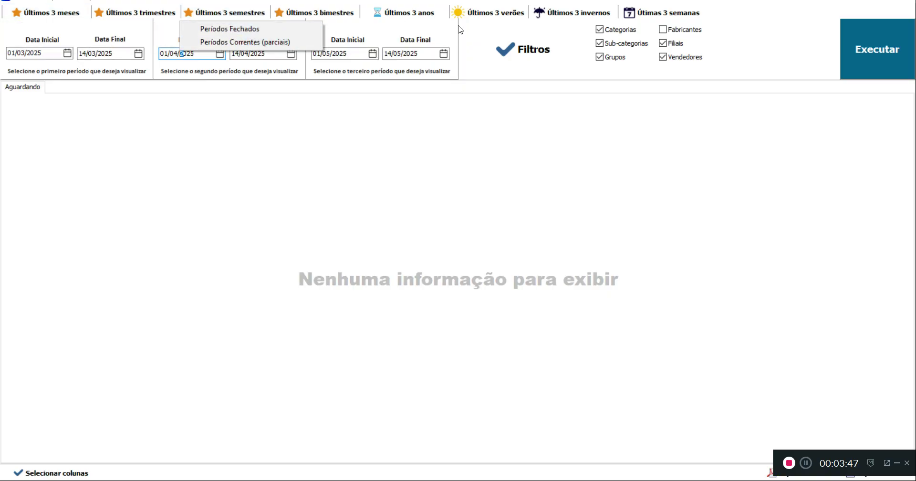
pyautogui.click(485, 13)
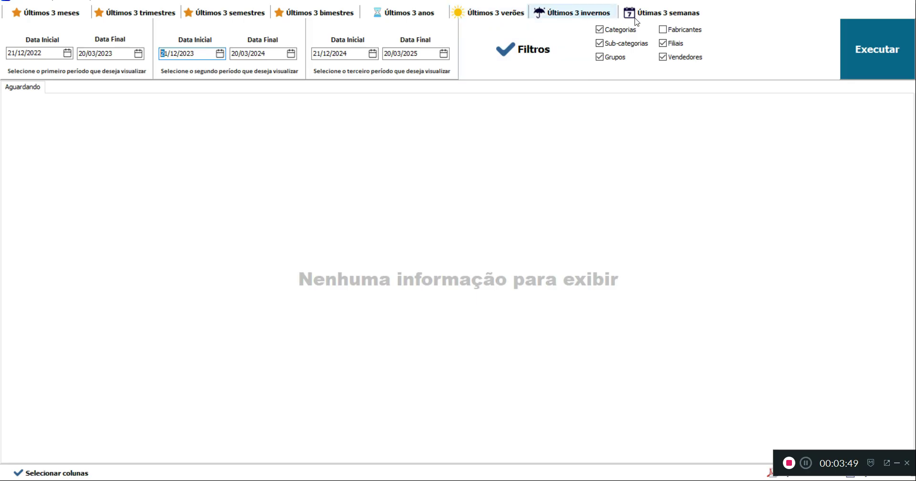
pyautogui.click(398, 13)
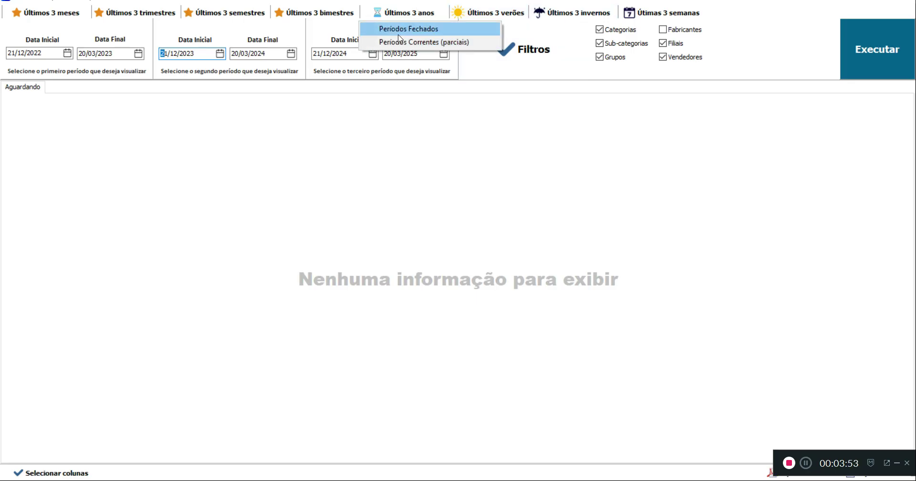
pyautogui.click(384, 14)
pyautogui.click(384, 14)
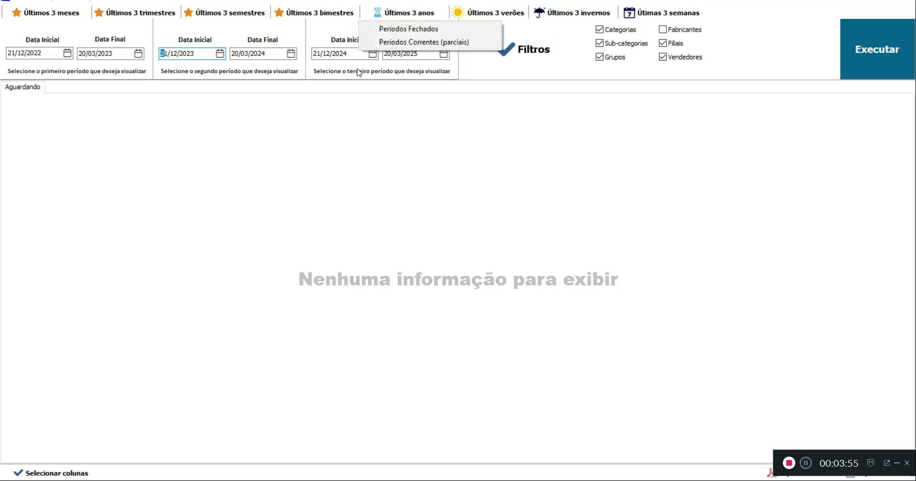
pyautogui.click(443, 136)
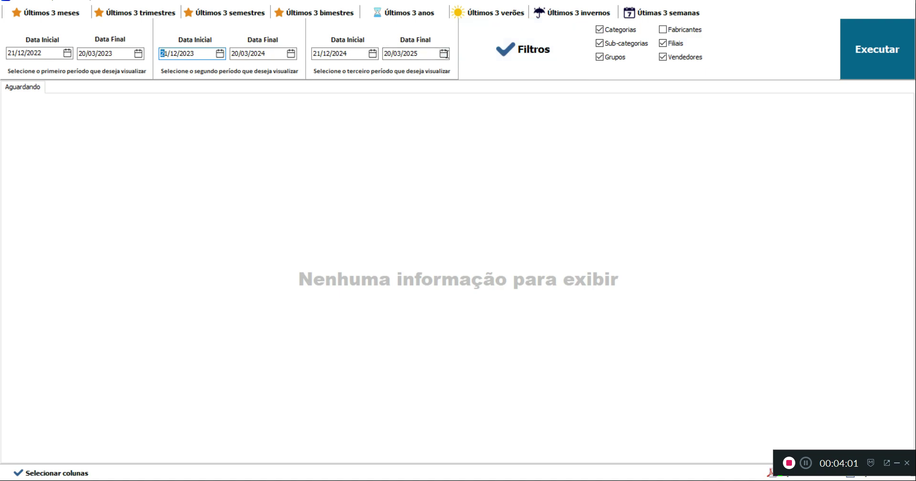
# Review the available report filters and the branches included in the Filiais filter, leaving the selections as they are
pyautogui.click(558, 68)
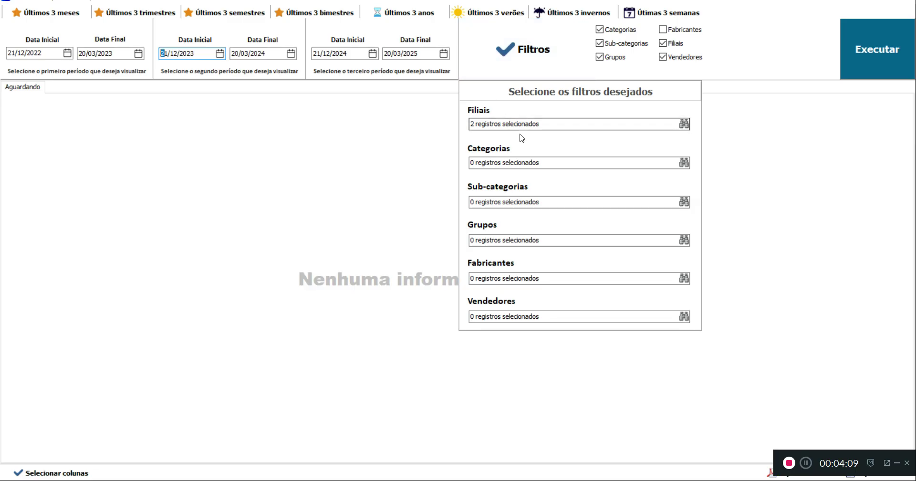
pyautogui.click(684, 124)
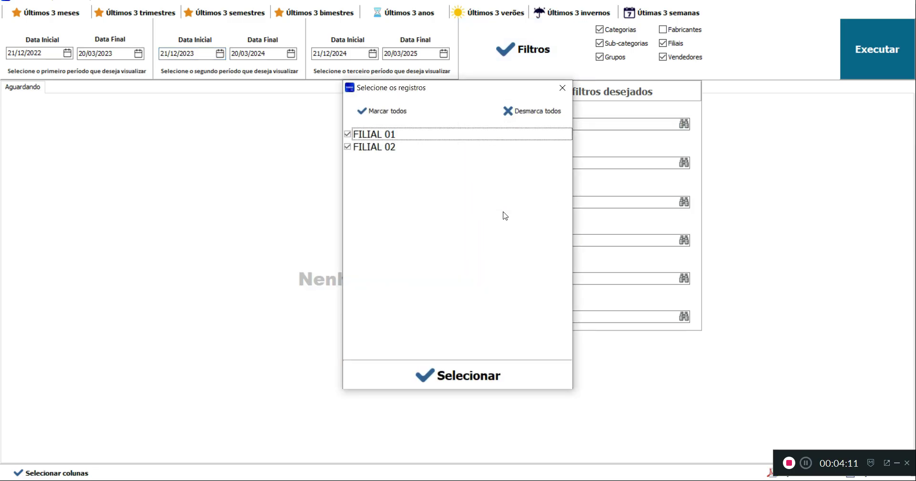
pyautogui.click(564, 89)
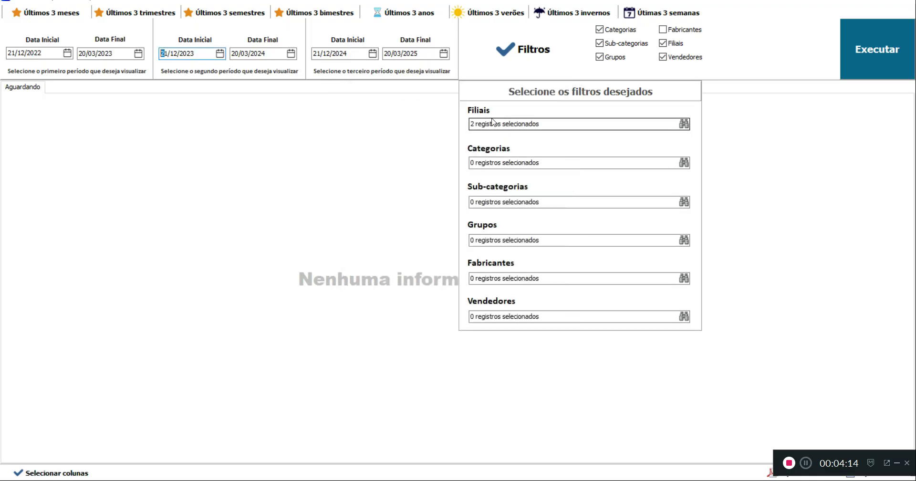
pyautogui.click(607, 123)
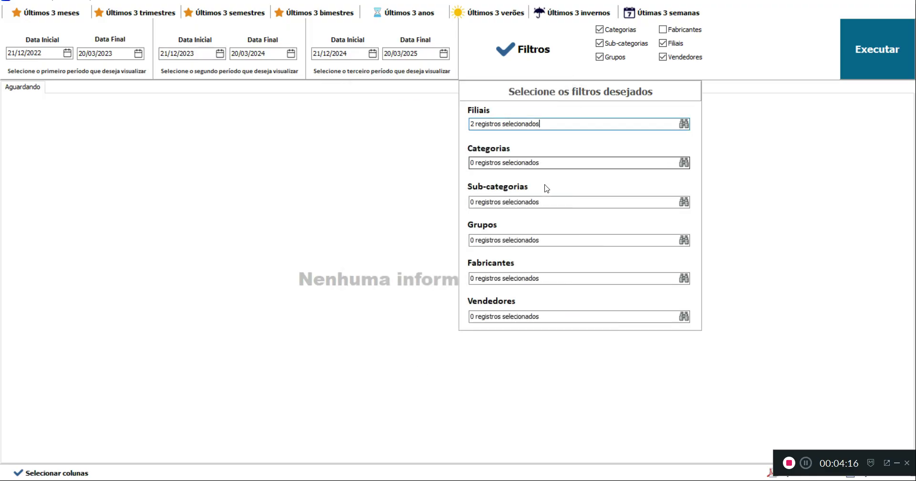
pyautogui.click(488, 163)
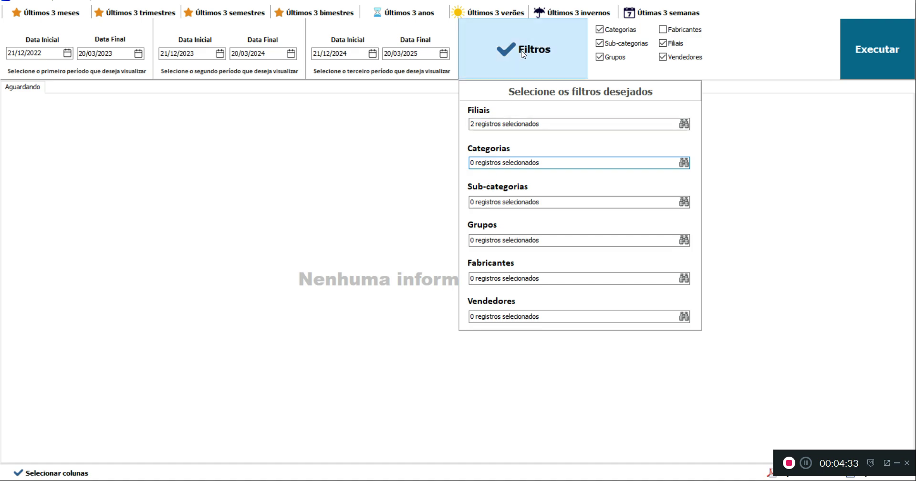
pyautogui.click(549, 50)
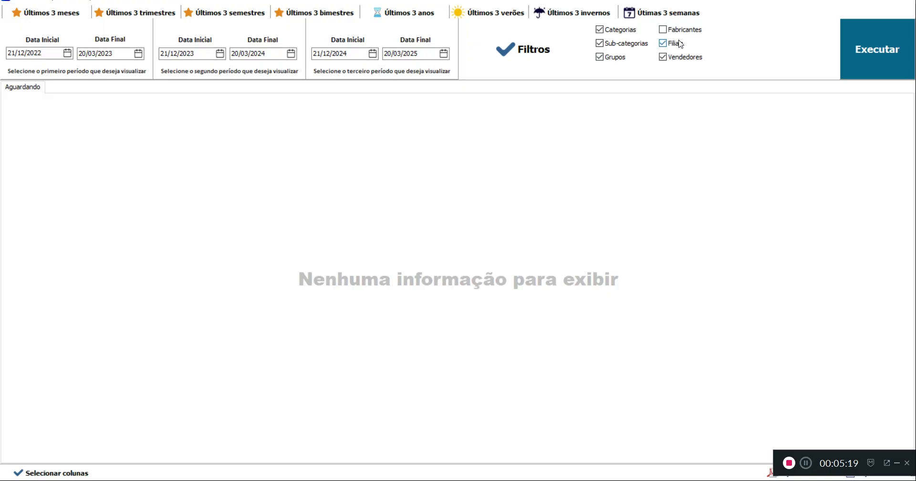
# Try excluding Filiais and Vendedores and including Fabricantes in the report, and restore the original selection
pyautogui.click(663, 43)
pyautogui.click(663, 56)
pyautogui.click(663, 30)
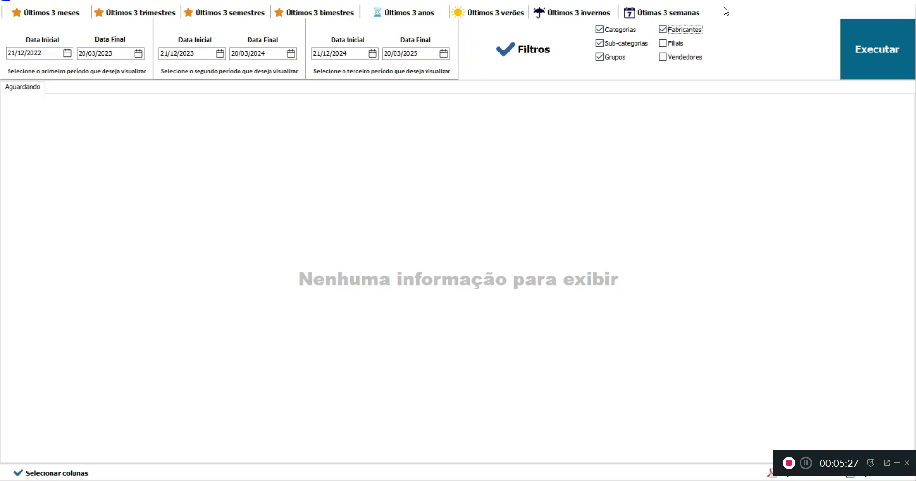
pyautogui.click(664, 30)
pyautogui.click(666, 44)
pyautogui.click(663, 56)
# Run the comparison of the last three summers and view its results by seller, product and store
pyautogui.click(898, 463)
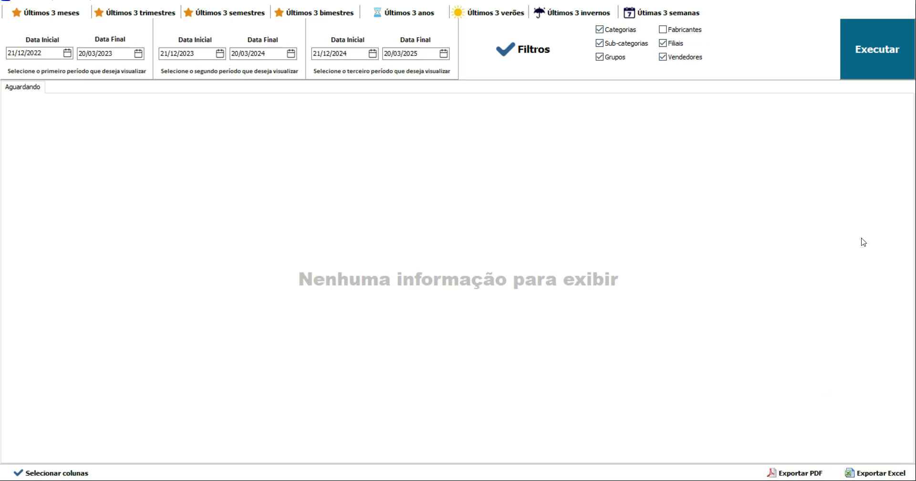
pyautogui.click(882, 50)
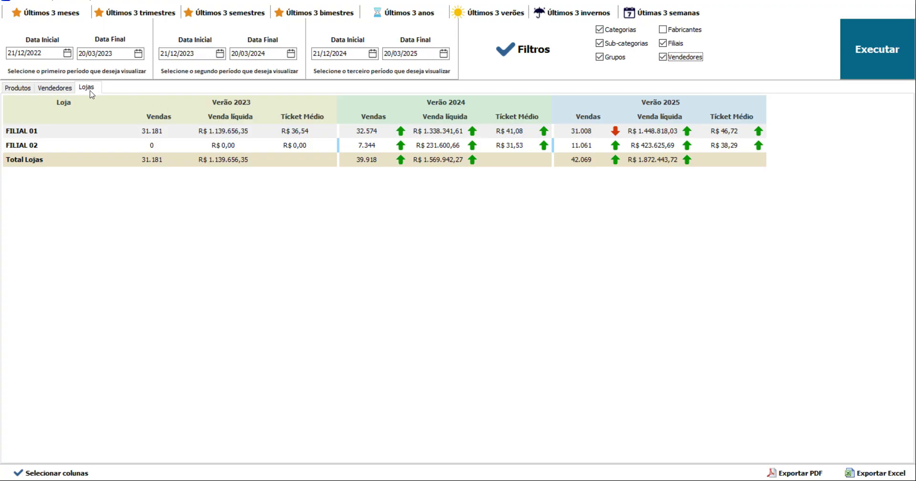
pyautogui.click(62, 88)
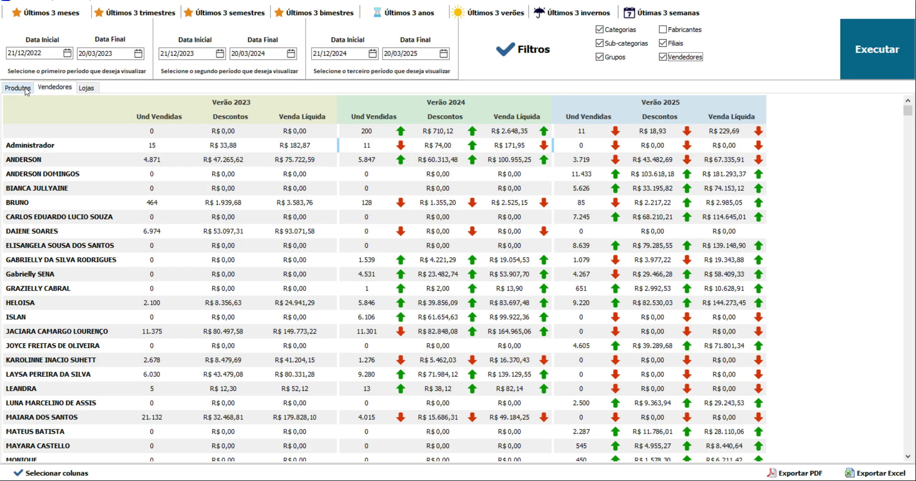
pyautogui.click(25, 88)
pyautogui.click(92, 89)
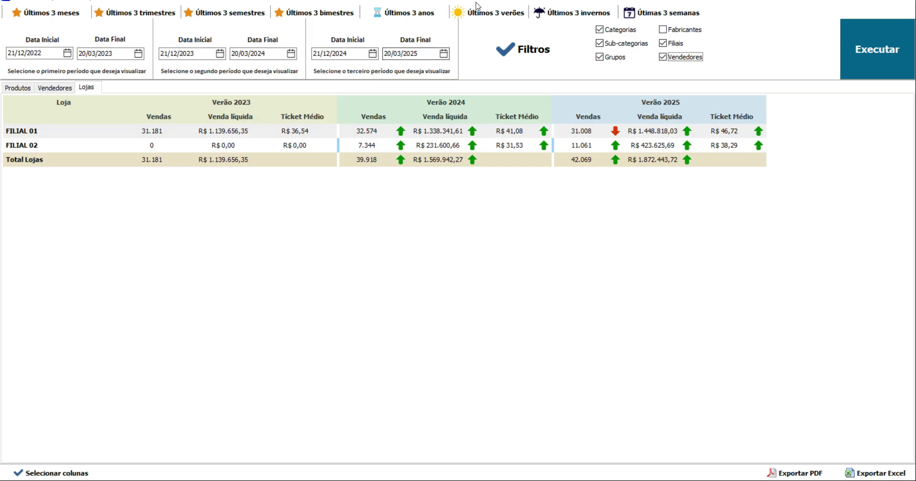
# Set the date ranges to the last three closed months and run the comparison again
pyautogui.click(43, 21)
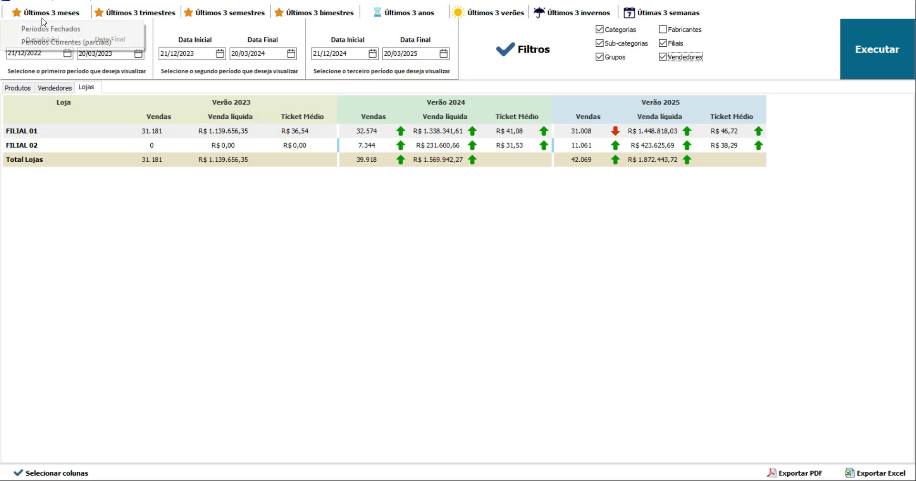
pyautogui.click(47, 29)
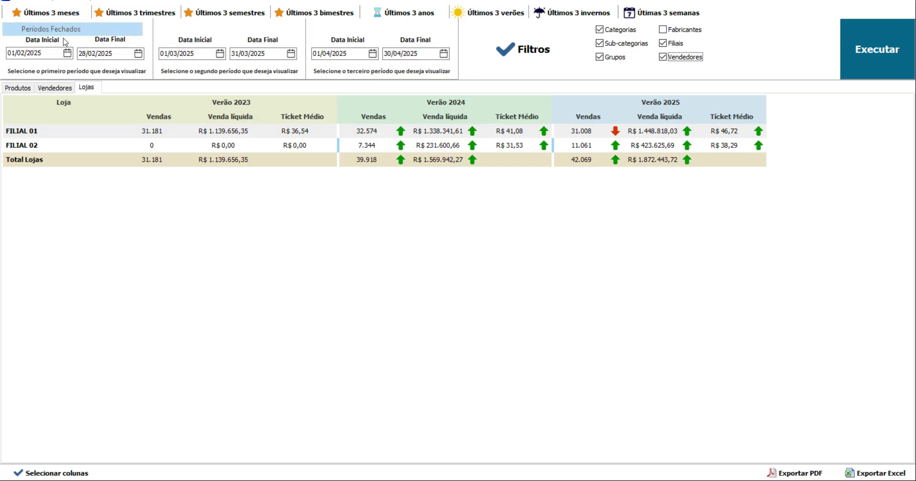
pyautogui.click(867, 48)
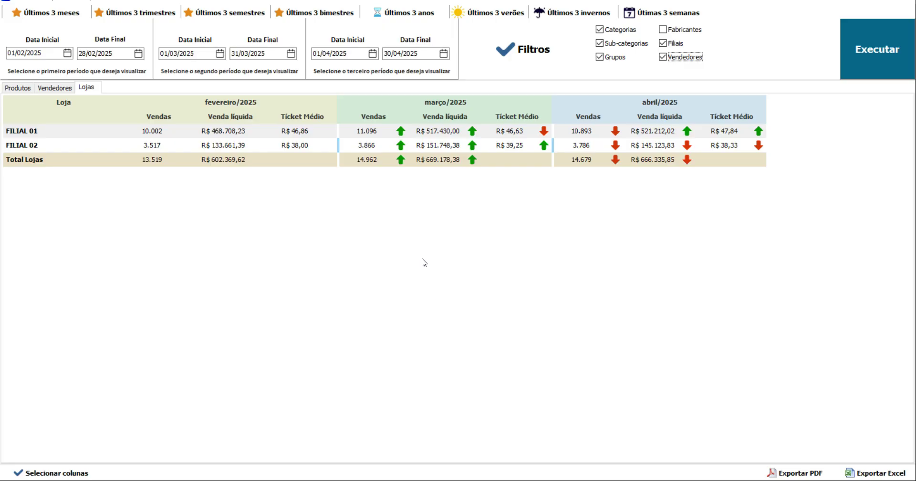
# Compare the sales, net revenue and average ticket of FILIAL 01 and FILIAL 02 across the three months
pyautogui.click(253, 134)
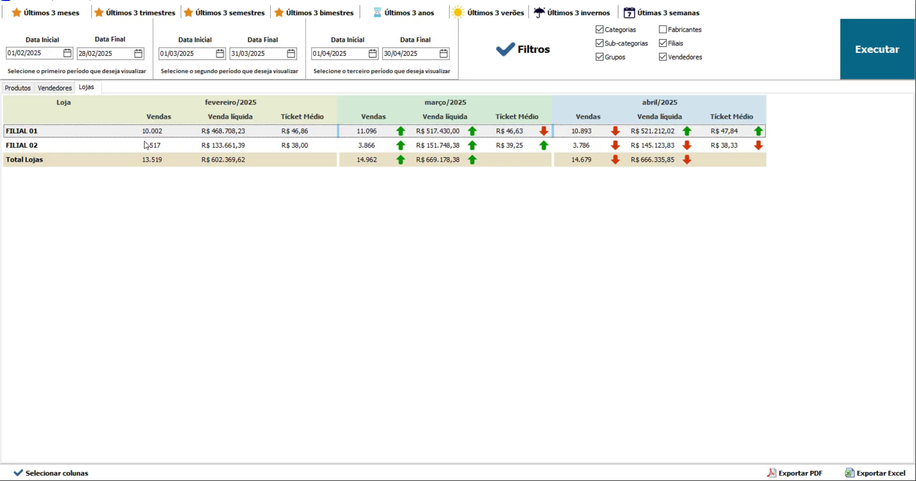
pyautogui.click(22, 148)
pyautogui.click(28, 137)
pyautogui.click(29, 146)
pyautogui.click(34, 136)
pyautogui.click(502, 149)
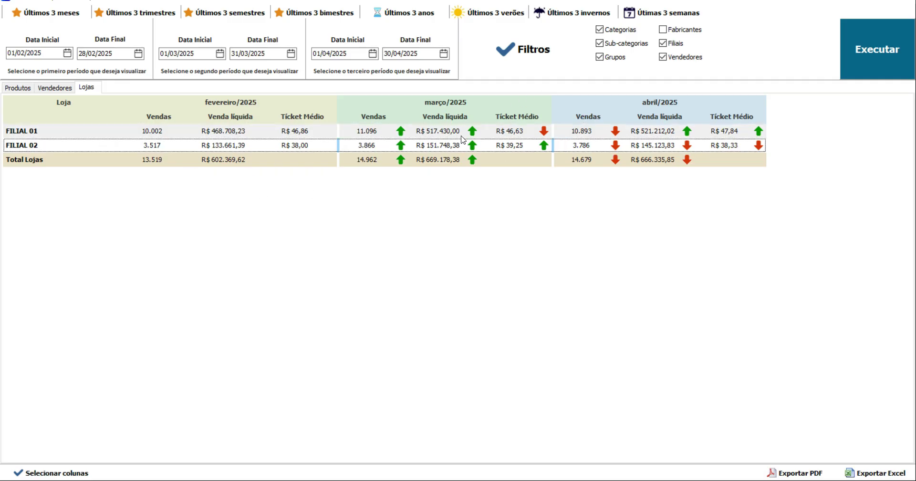
pyautogui.click(427, 134)
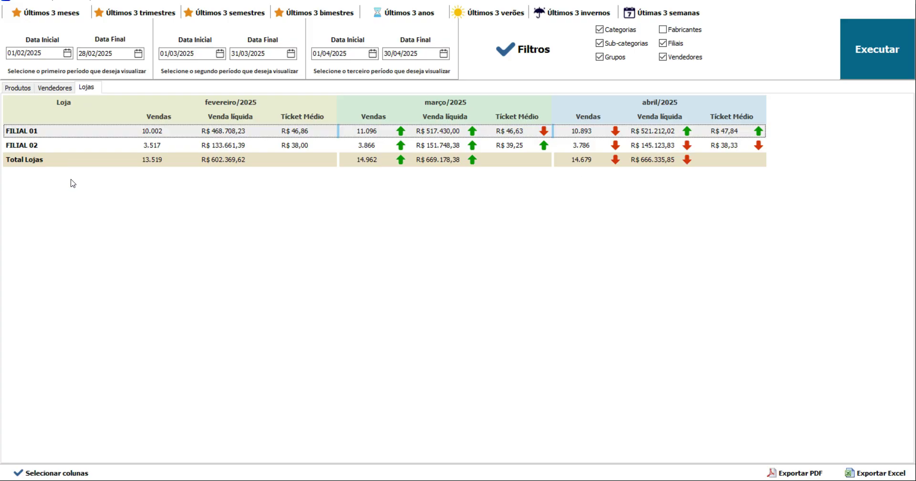
# Compare the units sold, discounts and net revenue of the individual sellers across the three months
pyautogui.click(62, 88)
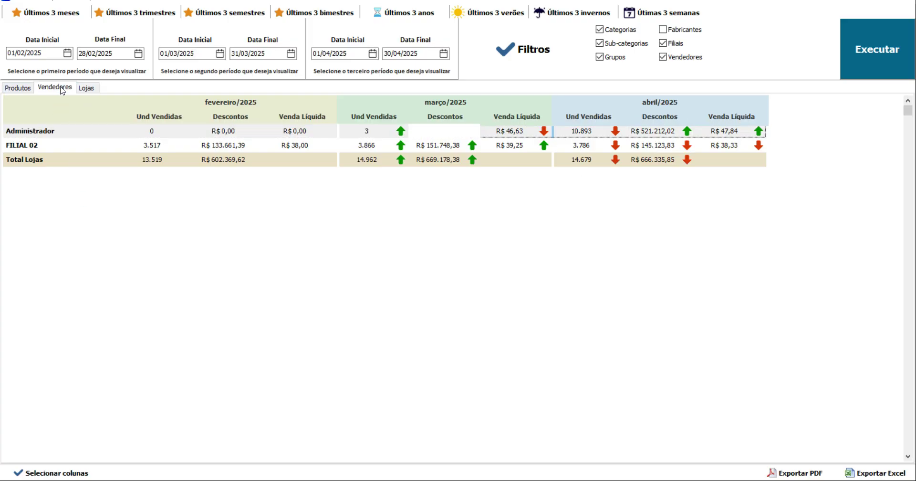
pyautogui.click(297, 207)
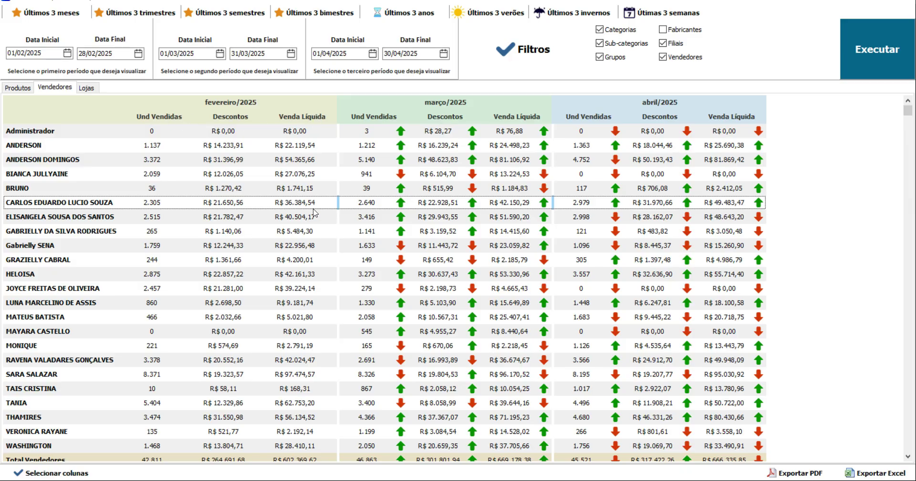
pyautogui.click(303, 279)
pyautogui.press('Down')
pyautogui.press('Down')
pyautogui.press('Down')
pyautogui.press('Down')
pyautogui.press('Down')
pyautogui.press('Down')
pyautogui.press('Down')
pyautogui.press('Down')
pyautogui.press('Down')
pyautogui.press('Down')
pyautogui.press('Down')
pyautogui.press('Down')
pyautogui.press('Down')
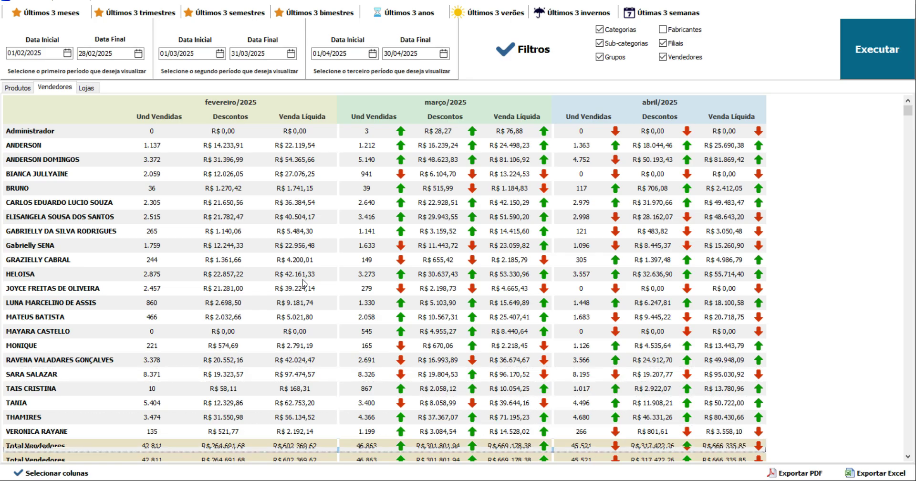
pyautogui.press('Up')
pyautogui.press('Up')
pyautogui.press('Up')
pyautogui.press('Up')
pyautogui.press('Up')
pyautogui.press('Up')
pyautogui.press('Up')
pyautogui.press('Up')
pyautogui.press('Up')
pyautogui.press('Up')
pyautogui.press('Up')
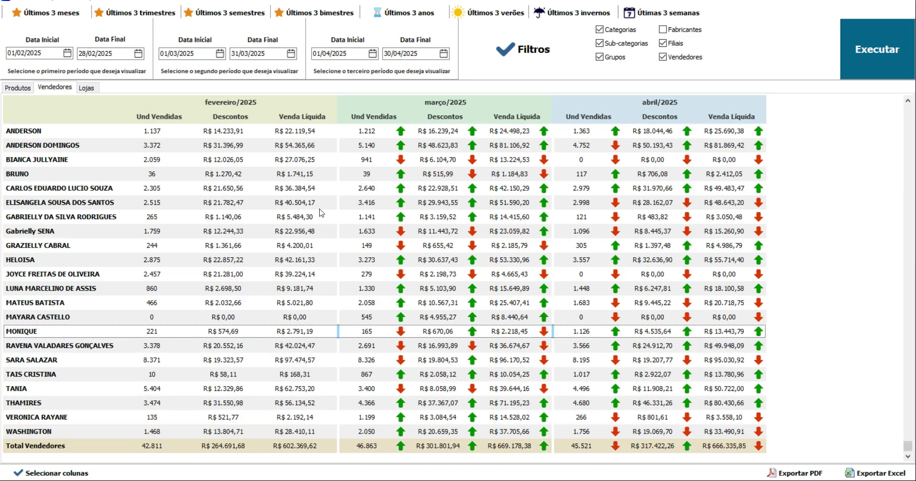
pyautogui.press('Up')
pyautogui.press('Up')
pyautogui.press('Up')
pyautogui.press('Up')
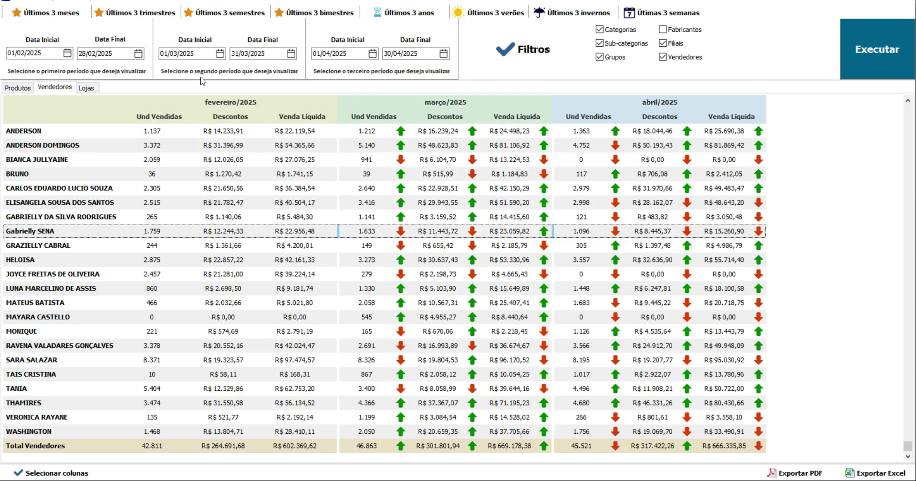
# Examine the gross sales, discounts and net revenue by product category, including GENERICO and the category total
pyautogui.click(12, 88)
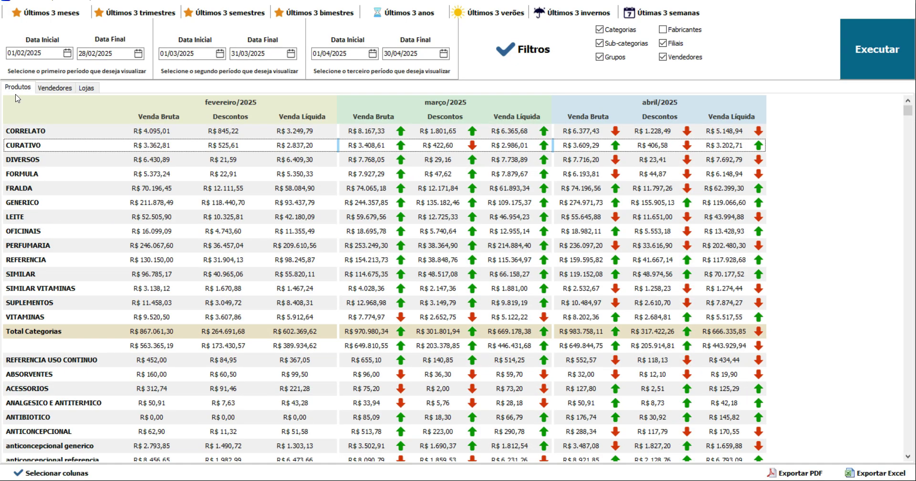
pyautogui.click(263, 201)
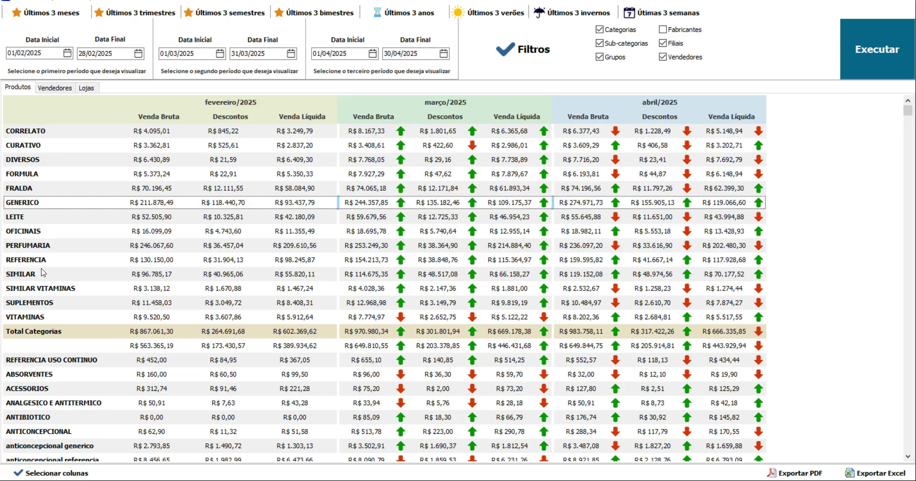
pyautogui.click(19, 331)
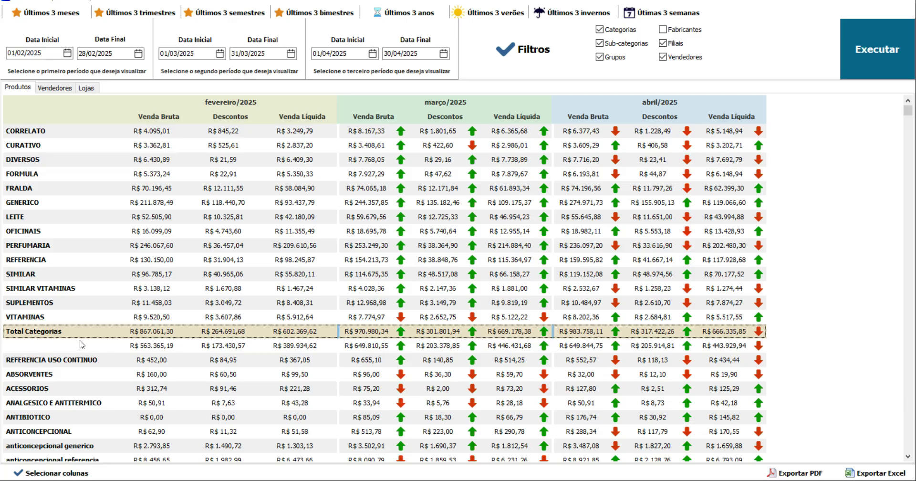
# Review the sub-category sales figures across the three months, through to the sub-category total
pyautogui.press('Down')
pyautogui.press('Down')
pyautogui.press('Down')
pyautogui.press('Down')
pyautogui.press('Down')
pyautogui.press('Down')
pyautogui.press('Down')
pyautogui.press('Down')
pyautogui.press('Down')
pyautogui.press('Down')
pyautogui.press('Down')
pyautogui.press('Down')
pyautogui.press('Down')
pyautogui.press('Down')
pyautogui.press('Down')
pyautogui.press('Down')
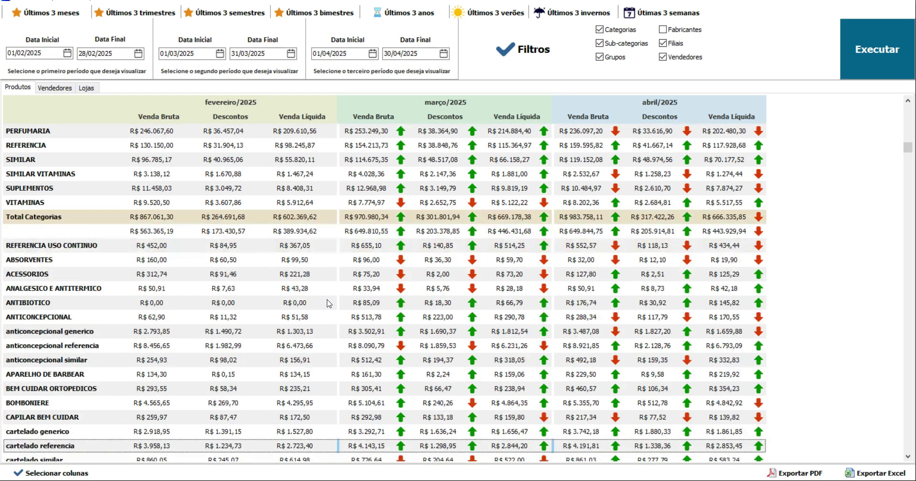
pyautogui.press('Down')
pyautogui.press('Down')
pyautogui.press('Down')
pyautogui.press('Down')
pyautogui.press('Down')
pyautogui.press('Down')
pyautogui.press('Down')
pyautogui.press('Down')
pyautogui.press('Down')
pyautogui.press('Down')
pyautogui.press('Down')
pyautogui.press('Down')
pyautogui.press('Down')
pyautogui.press('Down')
pyautogui.press('Down')
pyautogui.press('Down')
pyautogui.press('Down')
pyautogui.press('Down')
pyautogui.press('Down')
pyautogui.press('Down')
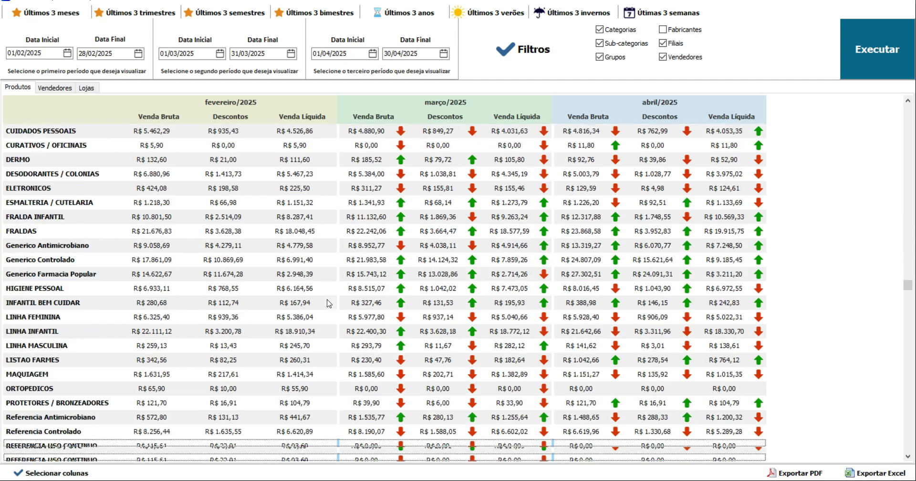
pyautogui.press('Down')
pyautogui.press('Down')
pyautogui.press('Down')
pyautogui.press('Down')
pyautogui.press('Down')
pyautogui.press('Down')
pyautogui.press('Down')
pyautogui.press('Down')
pyautogui.press('Down')
pyautogui.press('Down')
pyautogui.press('Down')
pyautogui.press('Down')
pyautogui.press('Down')
pyautogui.press('Down')
pyautogui.press('Down')
pyautogui.press('Down')
pyautogui.press('Down')
pyautogui.press('Down')
pyautogui.press('Down')
pyautogui.press('Down')
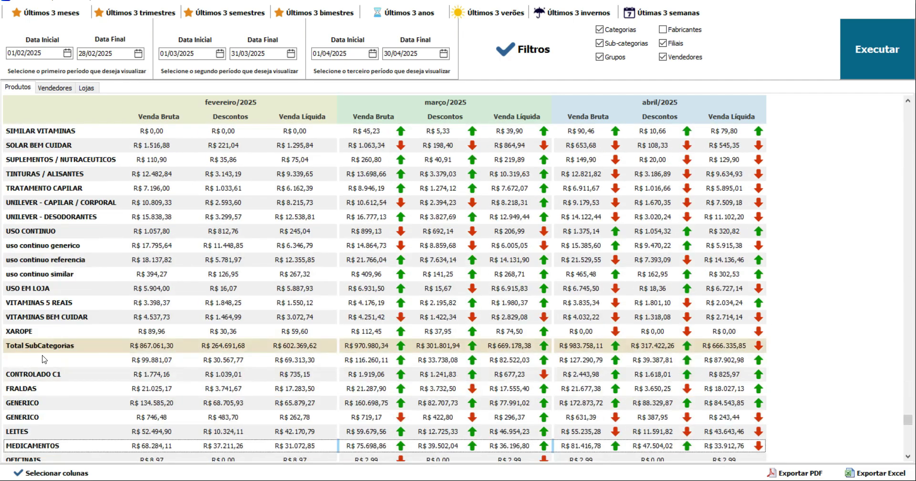
# Review the product group sales figures and their total across the three months
pyautogui.press('Down')
pyautogui.press('Down')
pyautogui.press('Down')
pyautogui.press('Down')
pyautogui.press('Down')
pyautogui.press('Down')
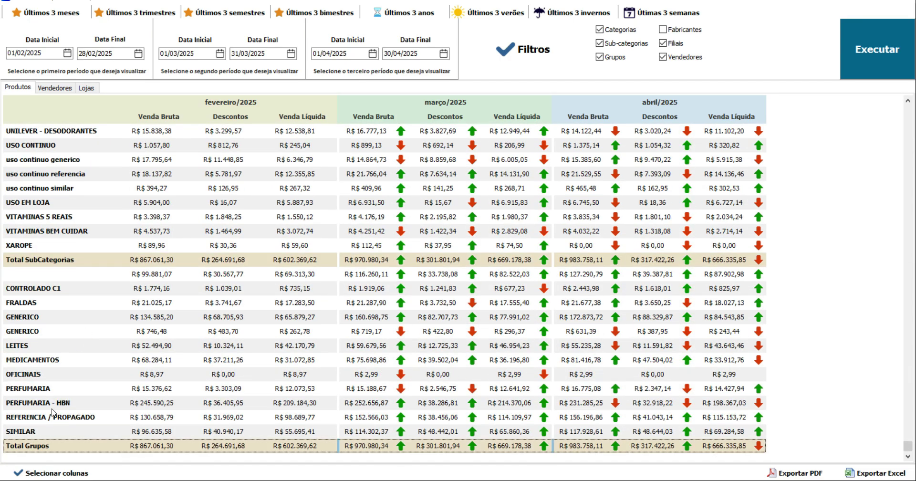
pyautogui.press('Up')
pyautogui.press('Up')
pyautogui.press('Up')
pyautogui.press('Up')
pyautogui.press('Up')
pyautogui.press('Up')
pyautogui.press('Up')
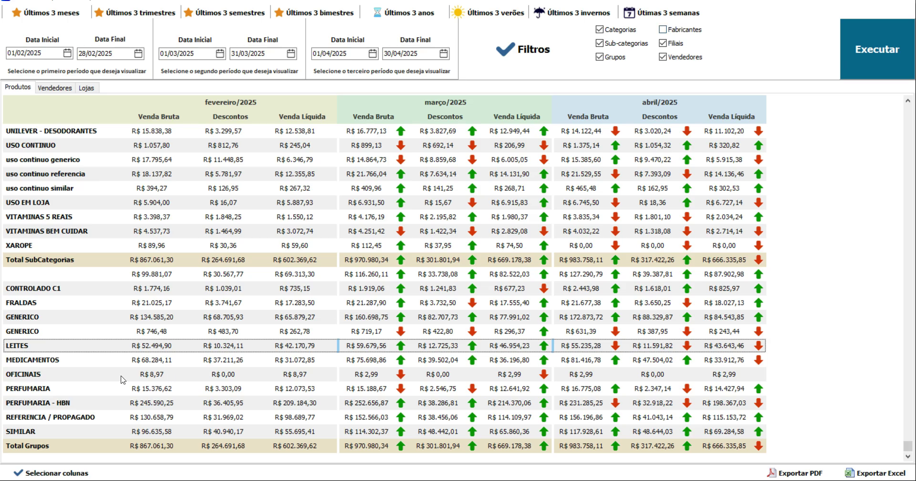
pyautogui.click(308, 207)
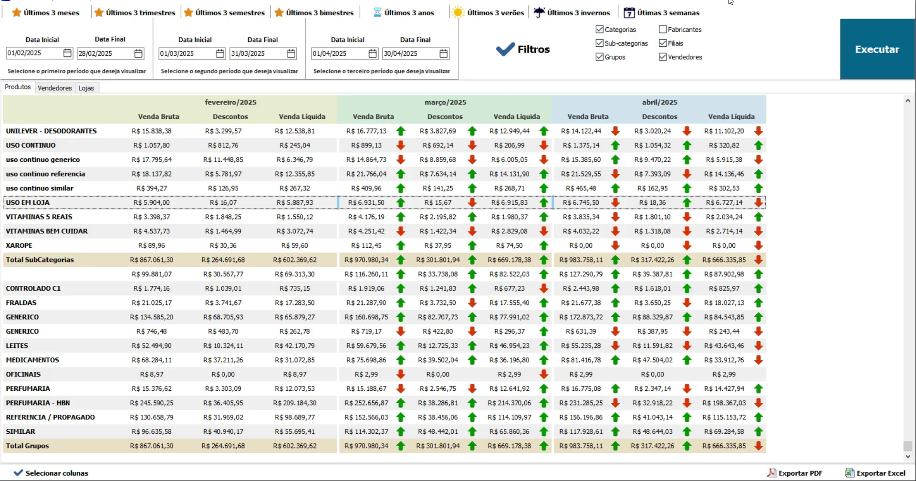
# Exclude Vendedores, Sub-categorias and Grupos from the report, rerun the comparison and view the results by product category
pyautogui.click(671, 59)
pyautogui.click(880, 50)
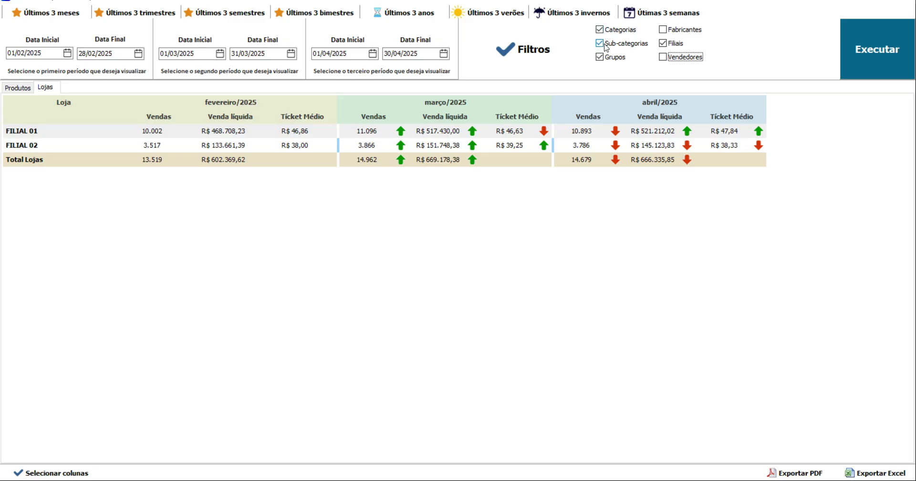
pyautogui.click(600, 44)
pyautogui.click(601, 57)
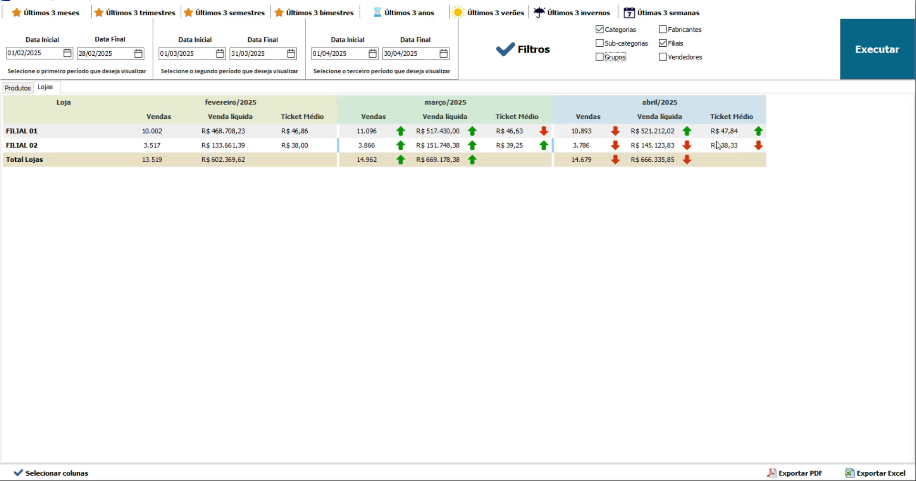
pyautogui.click(873, 56)
pyautogui.click(22, 87)
pyautogui.click(68, 219)
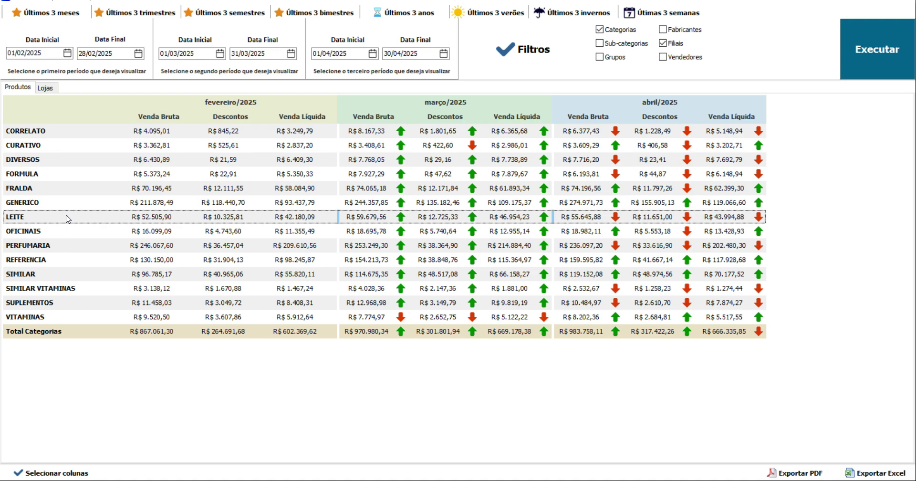
# View the results by store, include Vendedores in the report again and rerun the comparison
pyautogui.click(45, 87)
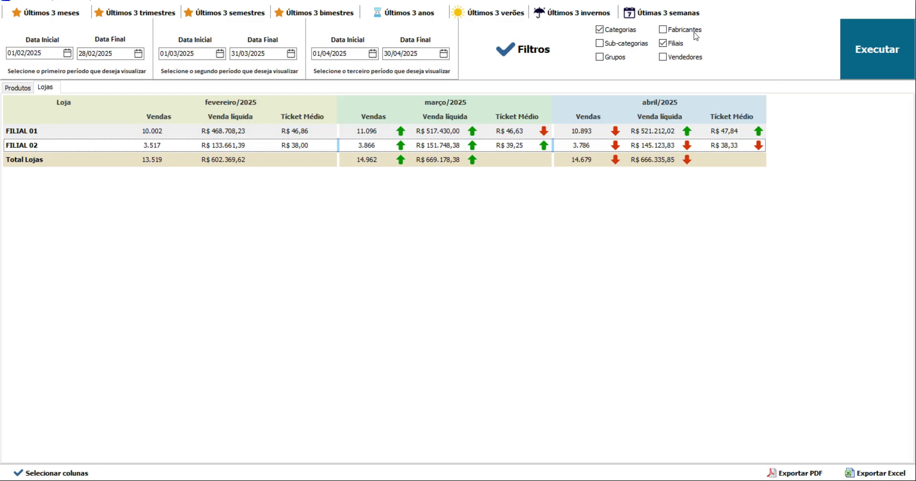
pyautogui.click(664, 56)
pyautogui.click(888, 50)
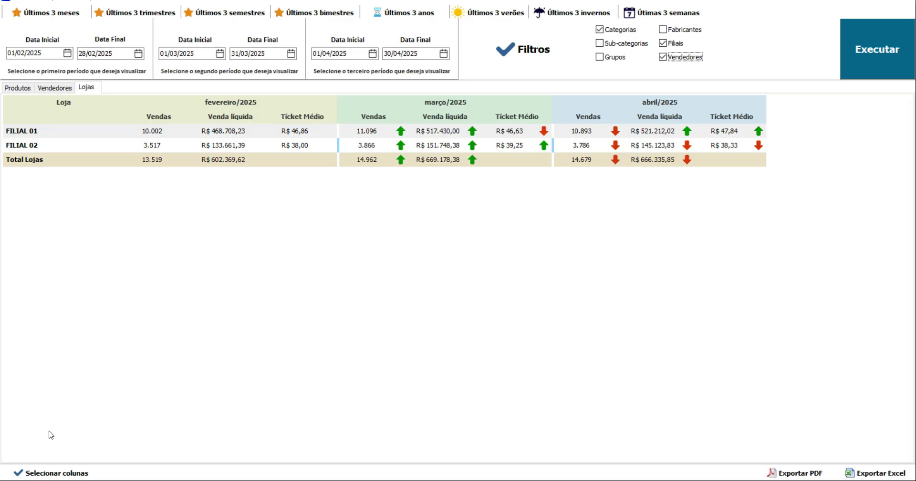
# Set the store table's three columns to Qtd Vendas, Qtd Entregas and Valor Entregas, in that order, and examine FILIAL 01
pyautogui.click(36, 474)
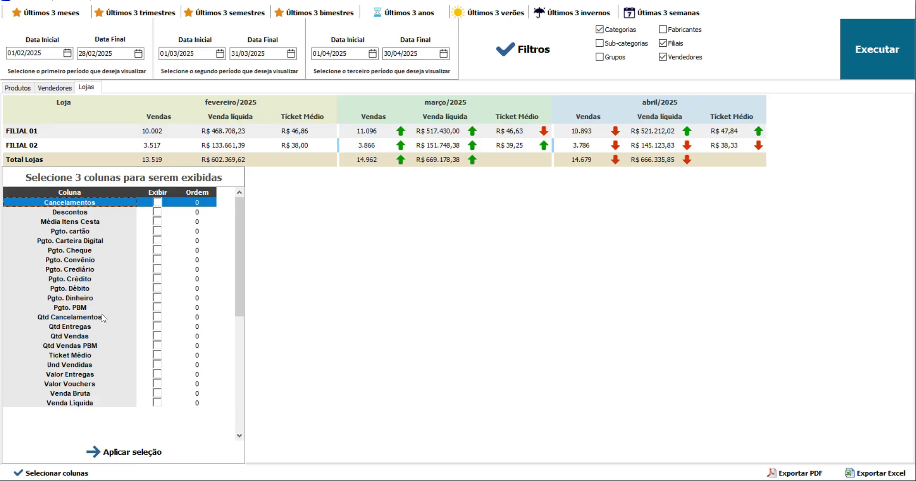
pyautogui.click(127, 327)
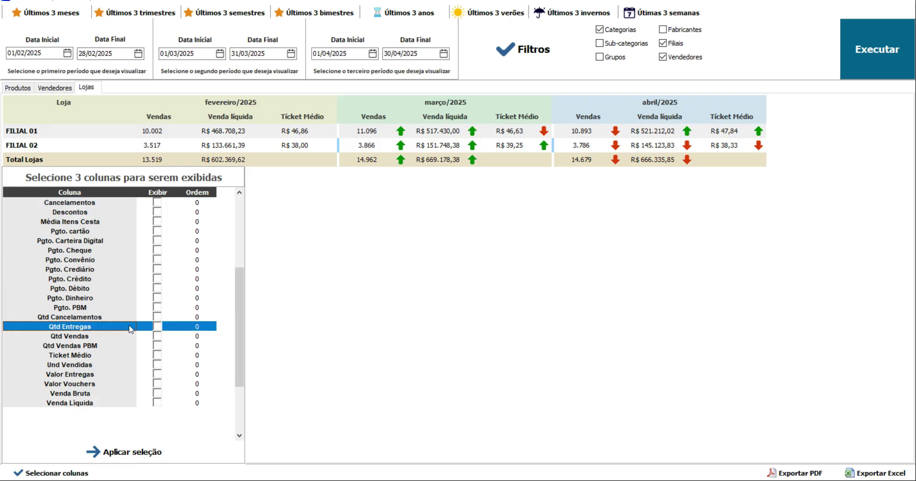
pyautogui.click(158, 337)
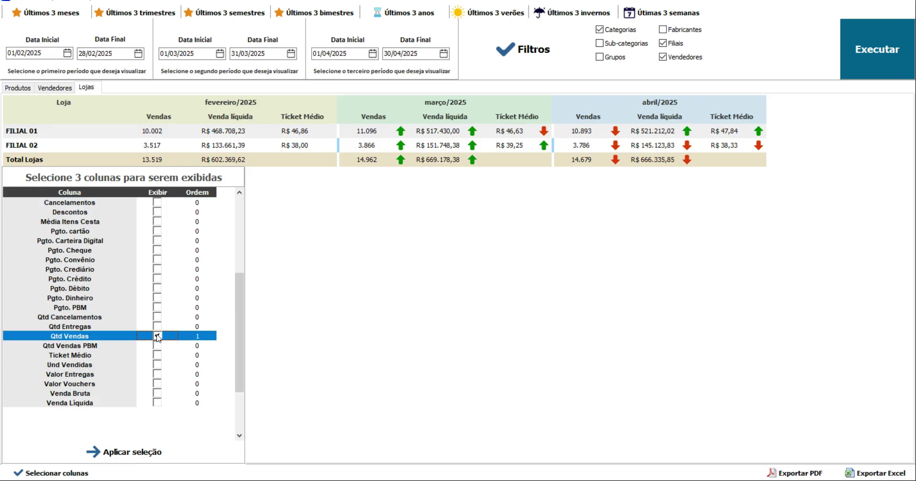
pyautogui.click(158, 327)
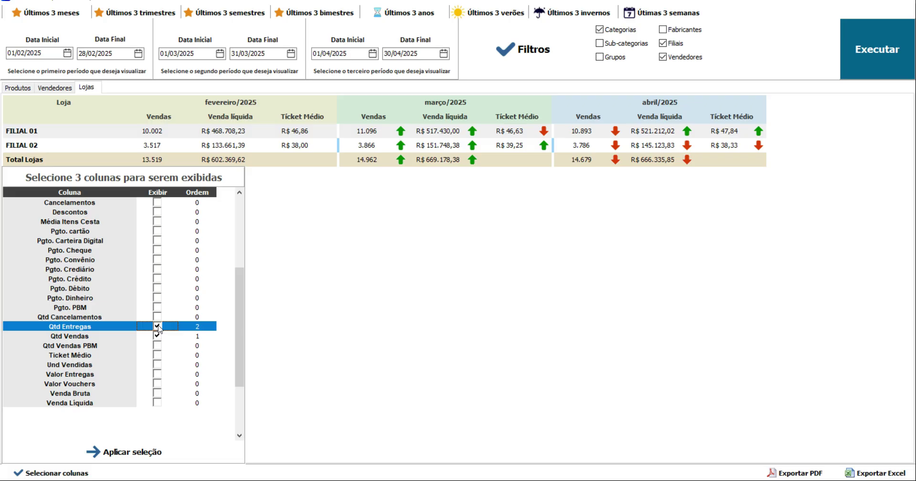
pyautogui.click(83, 376)
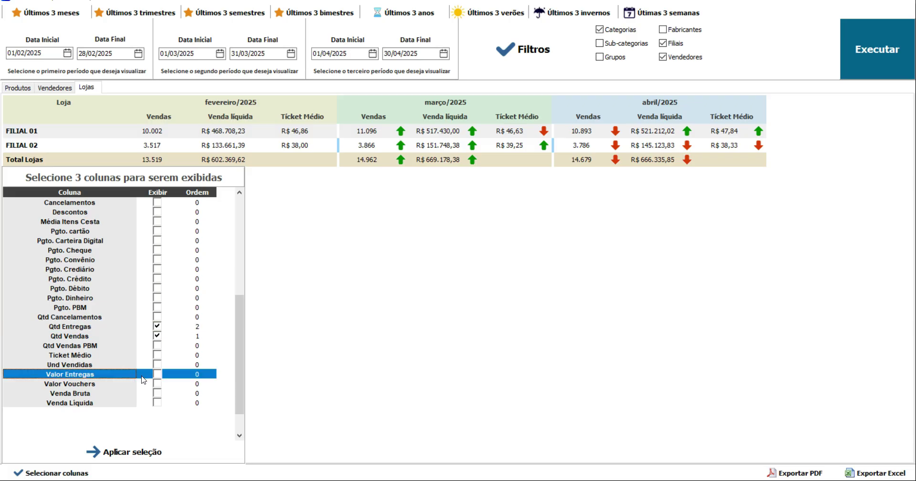
pyautogui.click(158, 374)
pyautogui.click(100, 345)
pyautogui.click(203, 337)
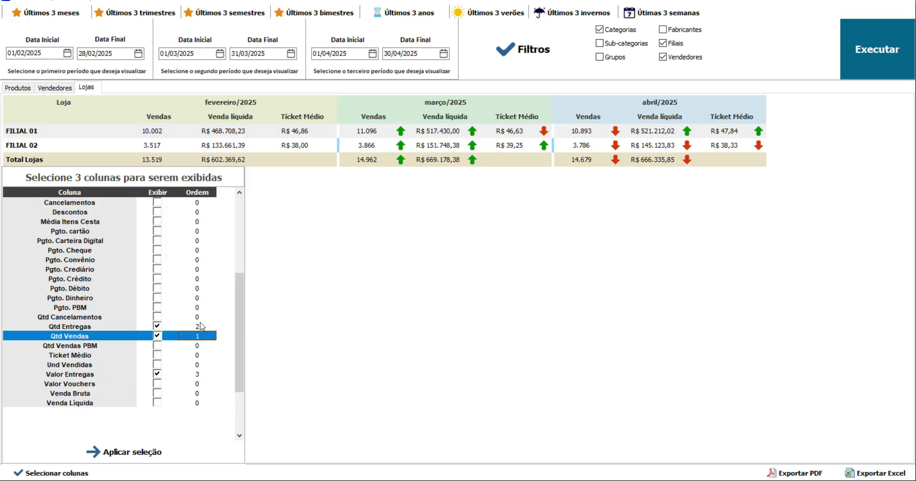
pyautogui.click(203, 327)
pyautogui.click(191, 376)
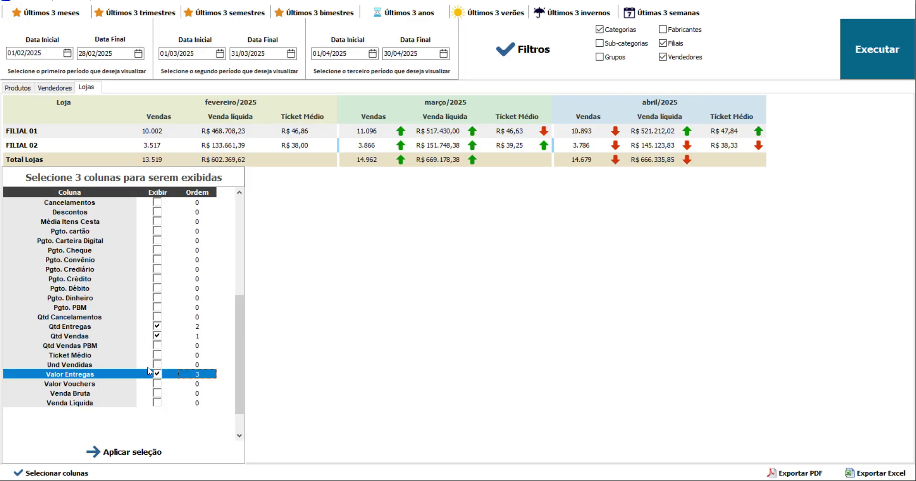
pyautogui.click(108, 453)
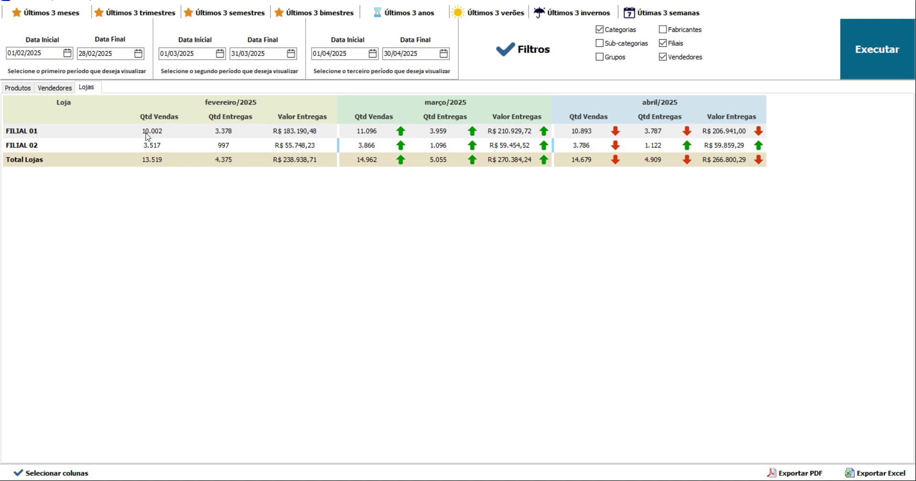
pyautogui.click(159, 133)
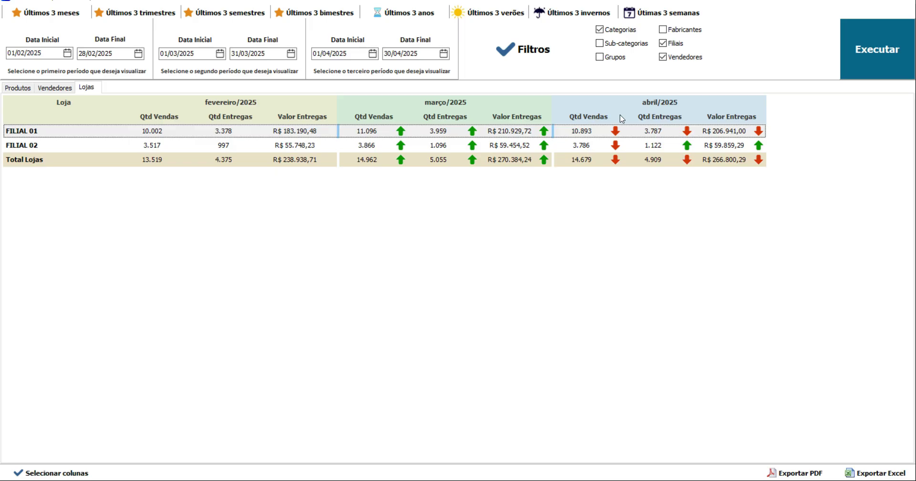
# Remove Qtd Vendas, Qtd Entregas and Valor Entregas from the store table's column selection
pyautogui.click(83, 470)
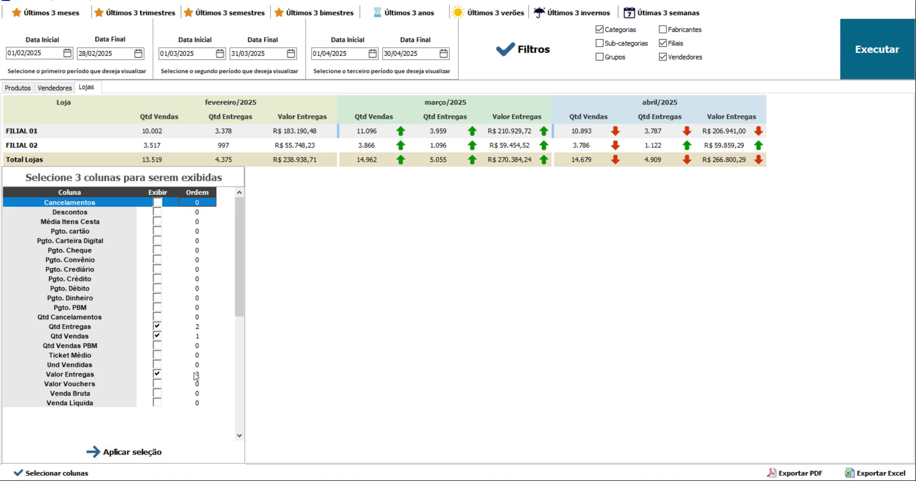
pyautogui.click(158, 336)
pyautogui.click(157, 326)
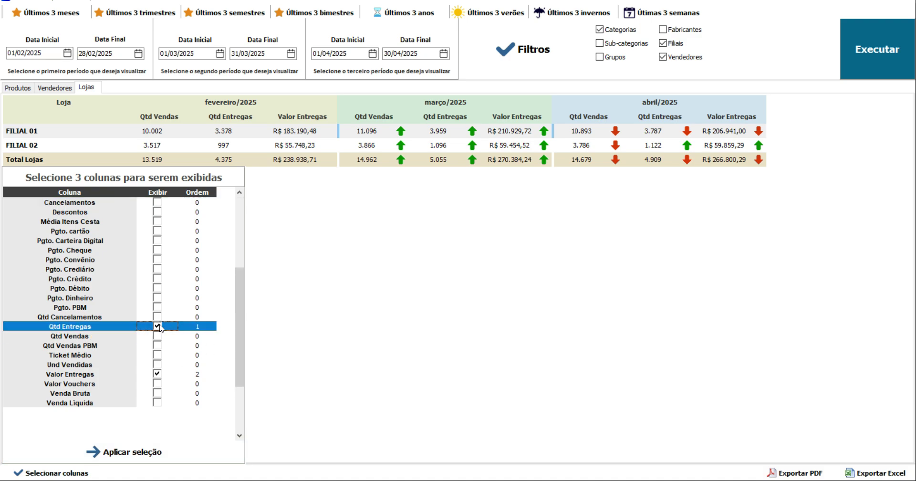
pyautogui.click(158, 376)
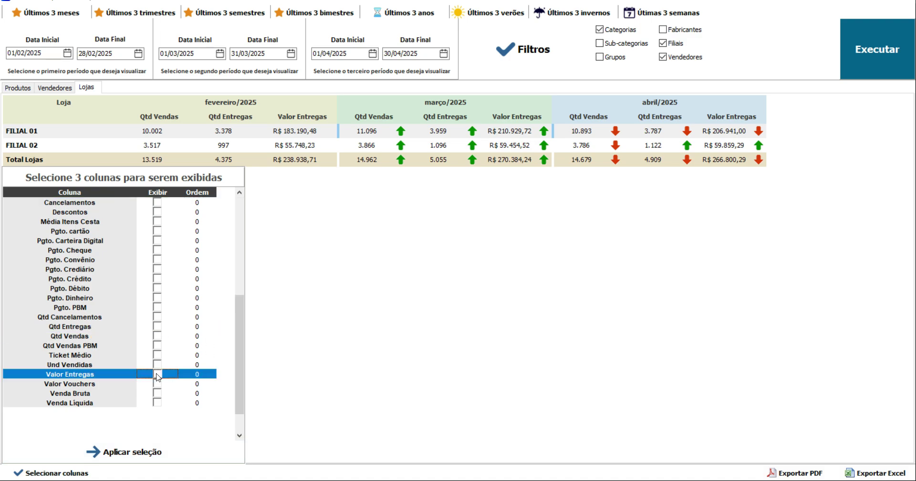
# Choose Descontos, Venda Líquida and Cancelamentos, in that order, as the store table's columns and apply the selection
pyautogui.click(158, 393)
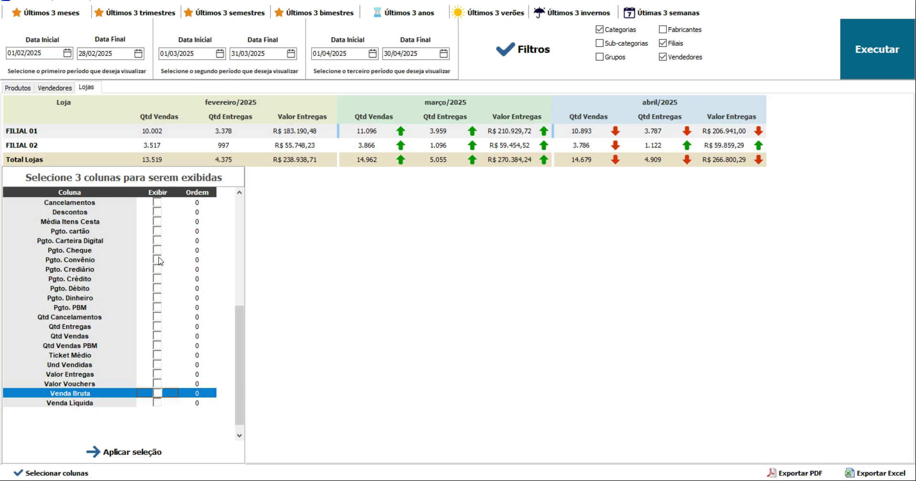
pyautogui.click(157, 212)
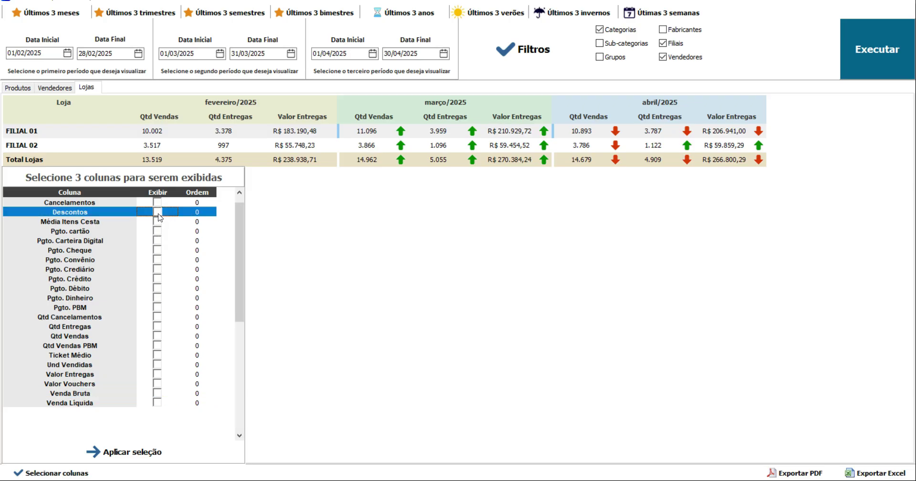
pyautogui.click(157, 402)
pyautogui.click(157, 202)
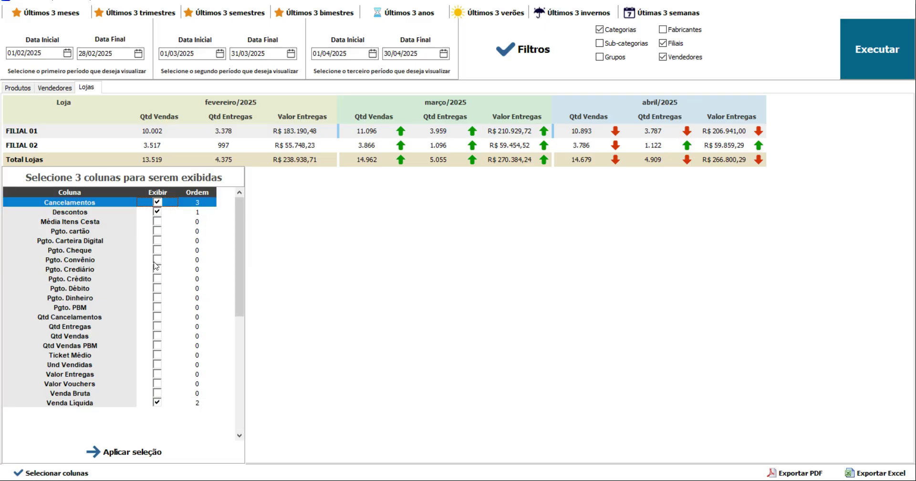
pyautogui.click(142, 456)
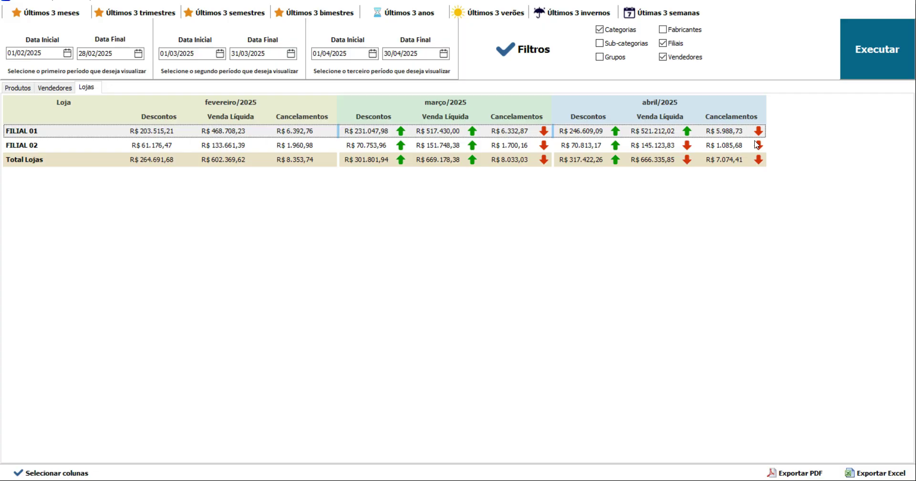
# Review the column choices available for the seller table and the product table without changing either selection
pyautogui.click(55, 91)
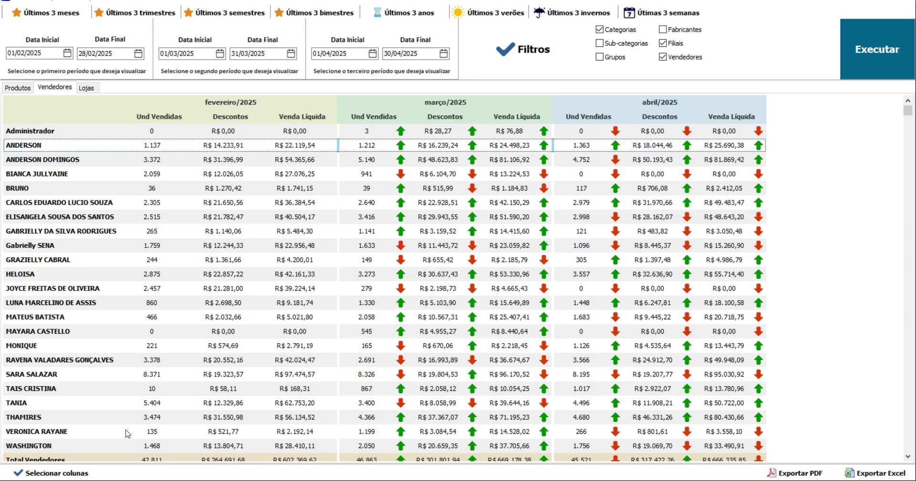
pyautogui.click(44, 474)
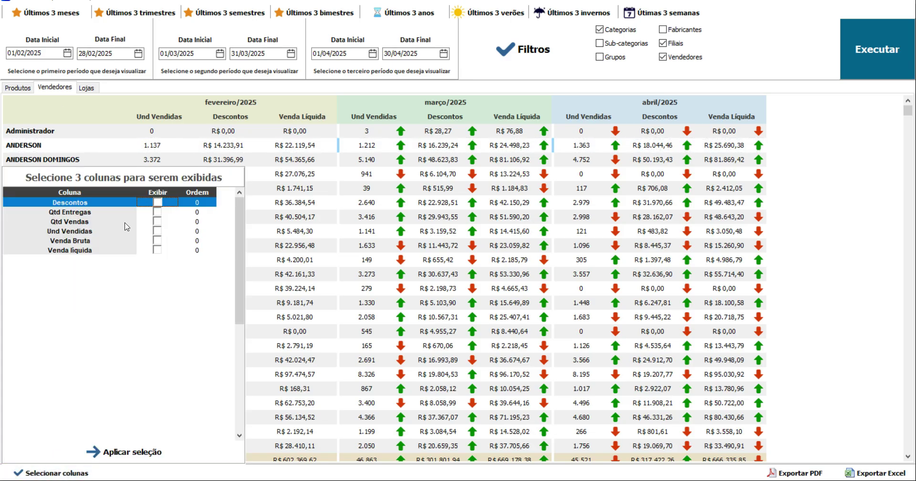
pyautogui.click(37, 472)
pyautogui.click(21, 87)
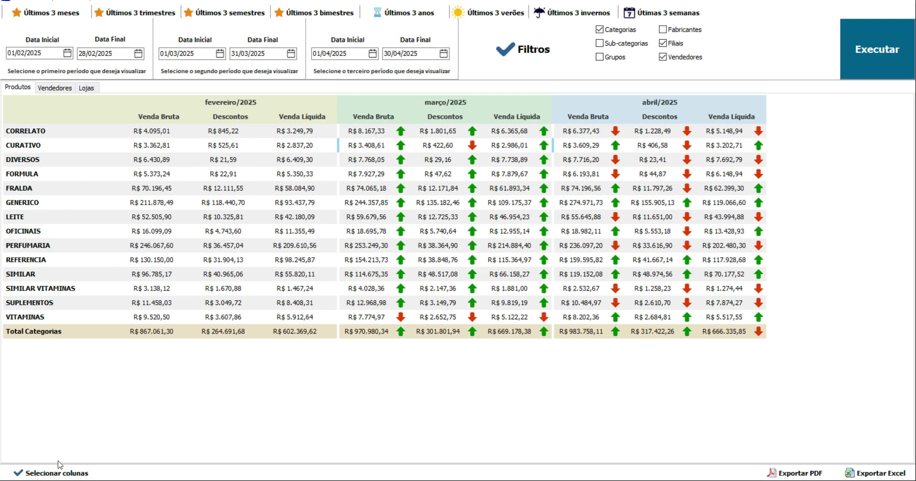
pyautogui.click(51, 473)
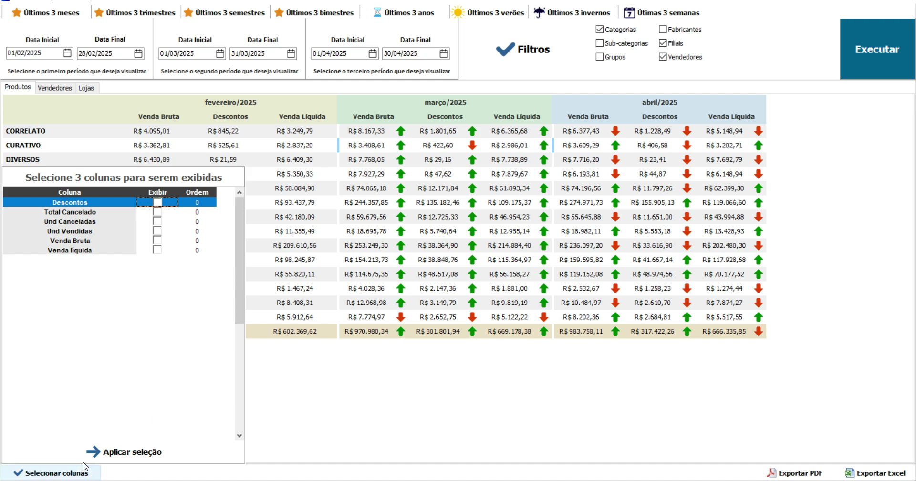
pyautogui.click(68, 472)
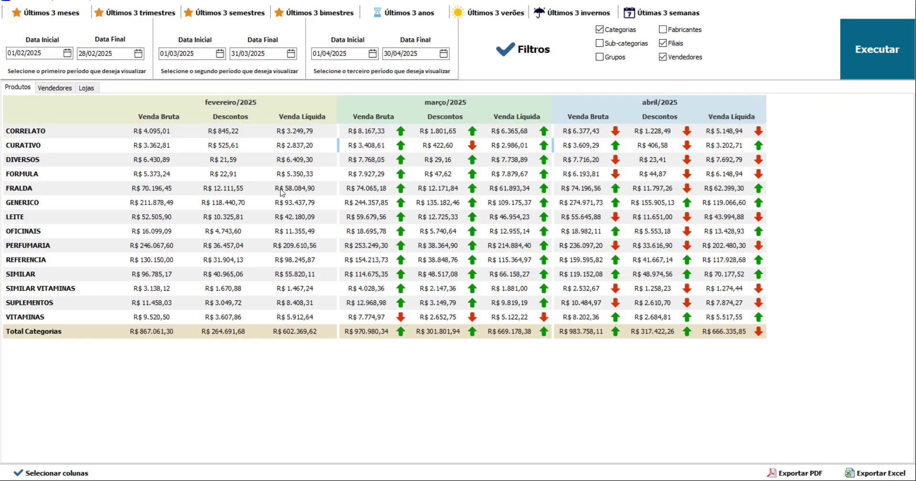
# Examine the REFERENCIA and DIVERSOS rows in the product table and return to the results by store
pyautogui.click(342, 258)
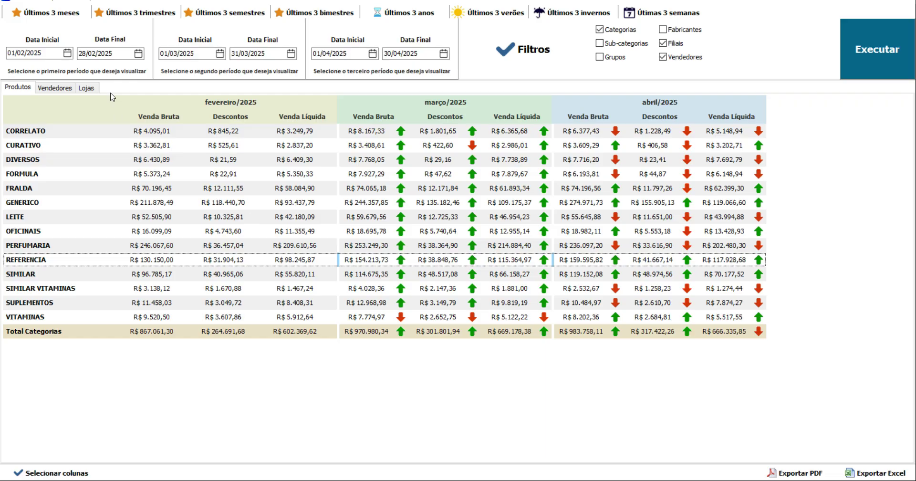
pyautogui.click(123, 154)
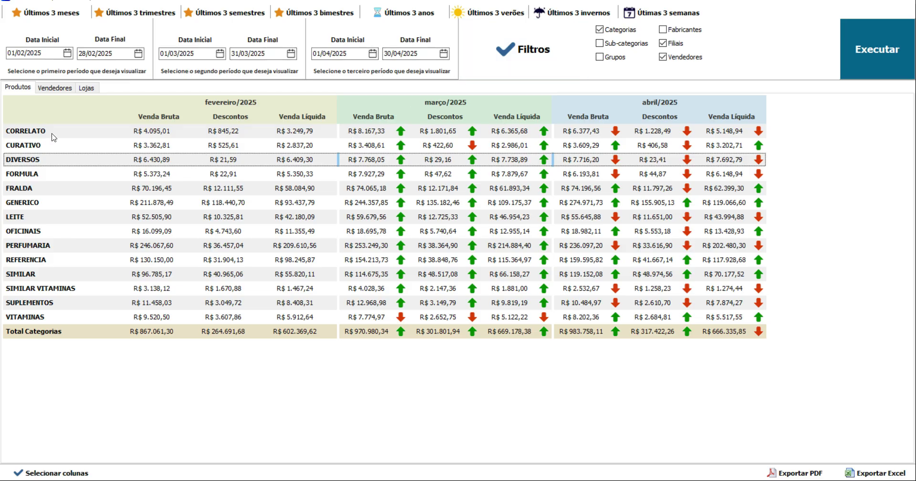
pyautogui.click(60, 89)
pyautogui.click(84, 88)
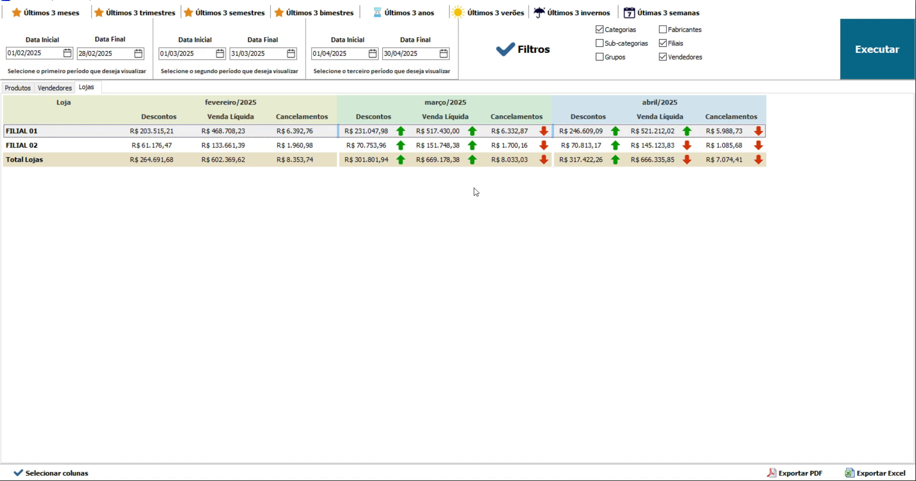
# Look over the report's available filters for Filiais, Categorias, Sub-categorias, Grupos, Fabricantes and Vendedores
pyautogui.click(544, 46)
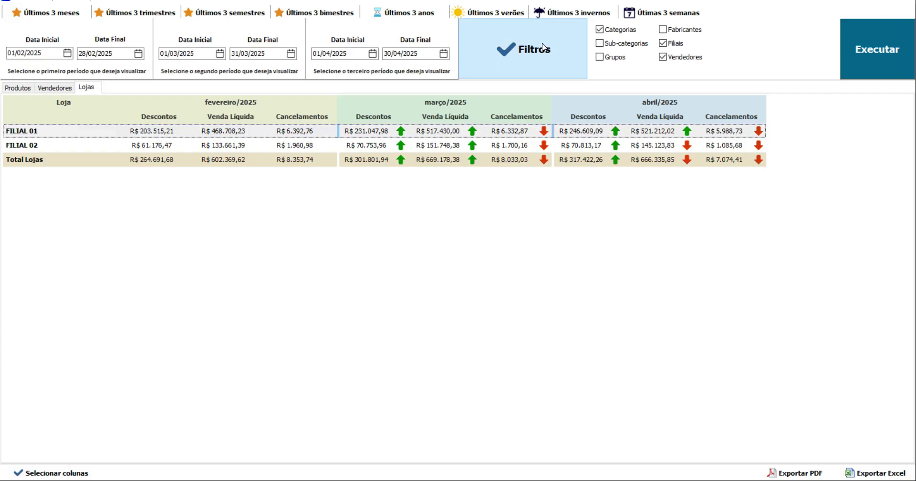
pyautogui.click(542, 47)
pyautogui.click(534, 48)
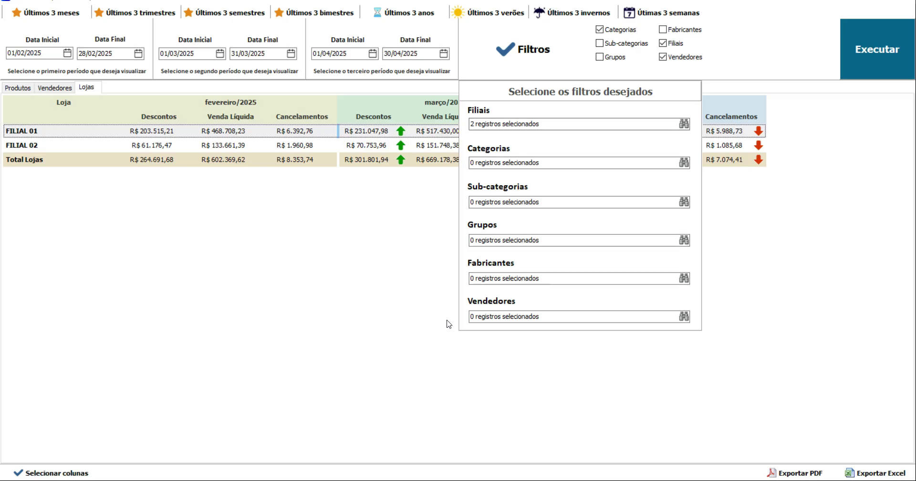
pyautogui.click(526, 58)
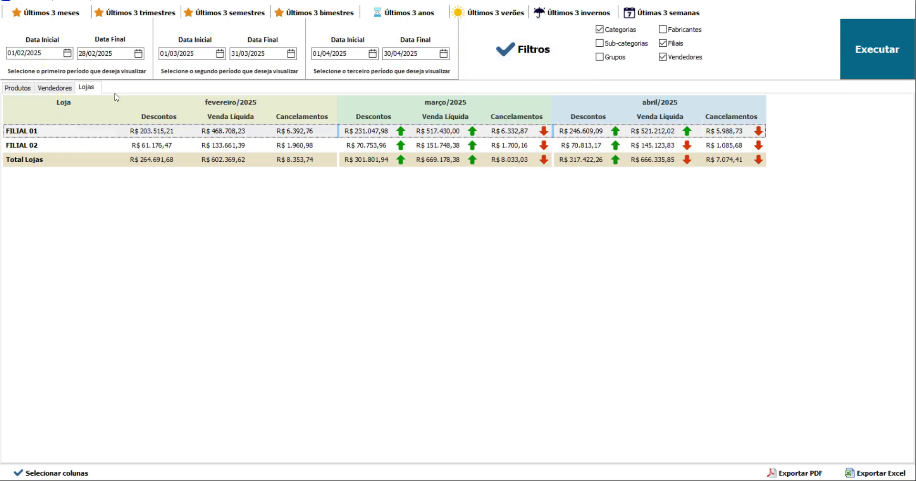
# Exclude FILIAL 01 from the Filiais filter, leaving only FILIAL 02, and rerun the comparison
pyautogui.click(526, 39)
pyautogui.click(684, 123)
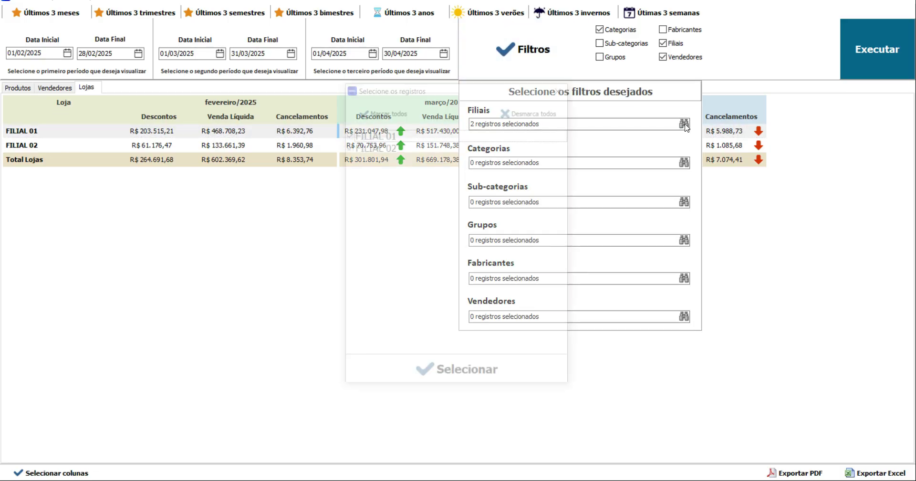
pyautogui.click(350, 136)
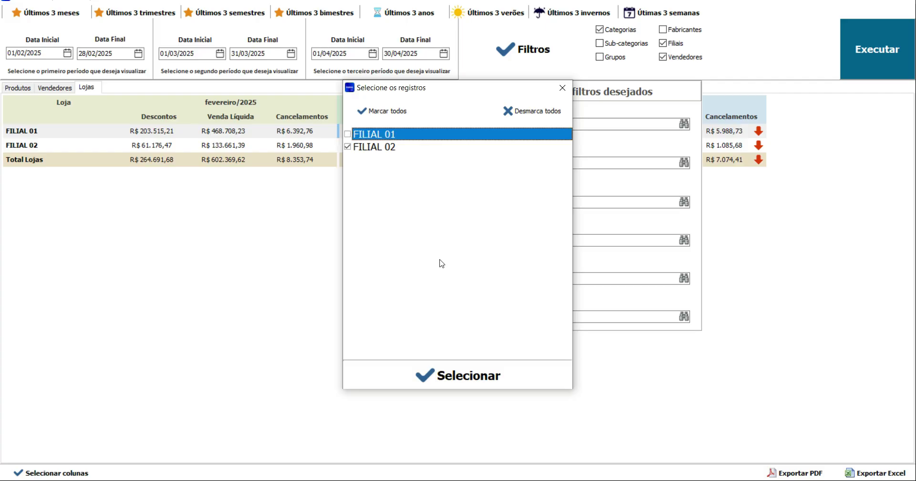
pyautogui.click(470, 375)
pyautogui.click(518, 61)
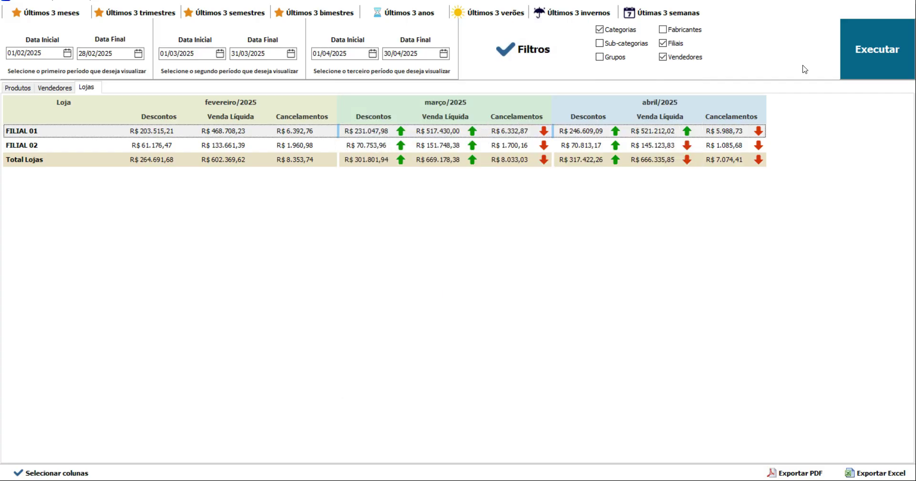
pyautogui.click(880, 54)
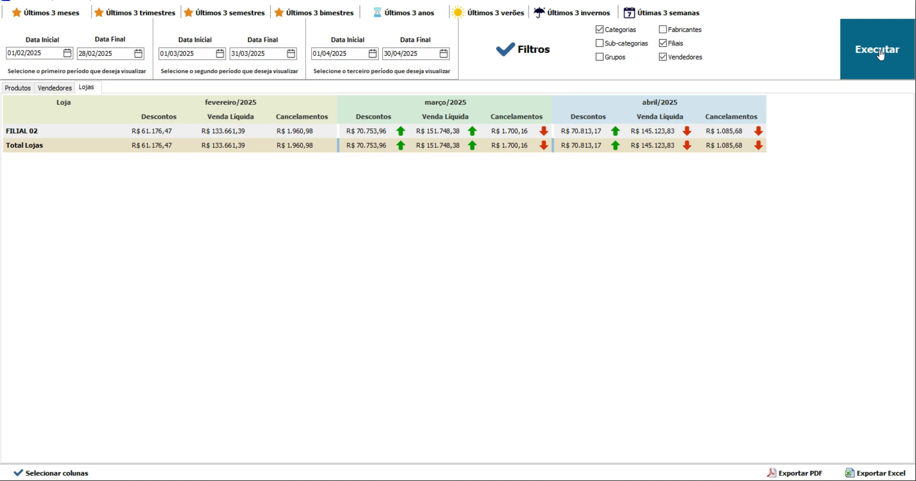
# Examine the FILIAL 02 results by store, seller and product, including the PERFUMARIA category
pyautogui.click(39, 134)
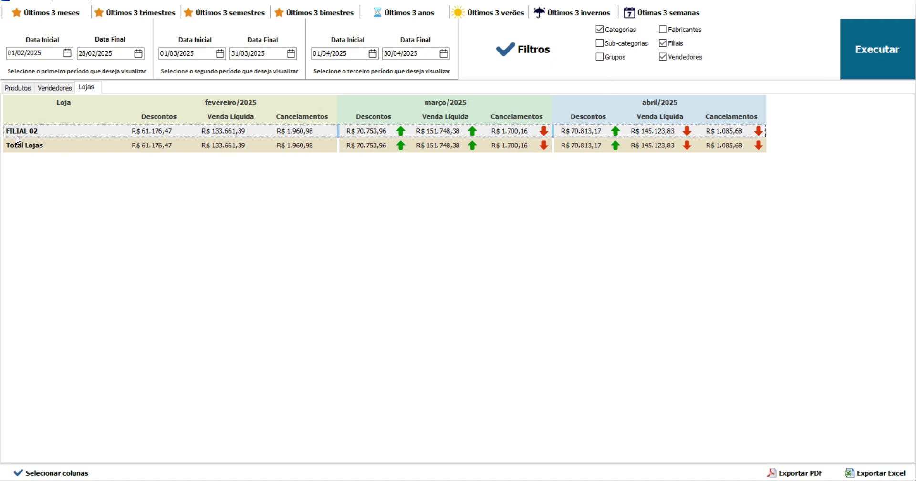
pyautogui.click(55, 88)
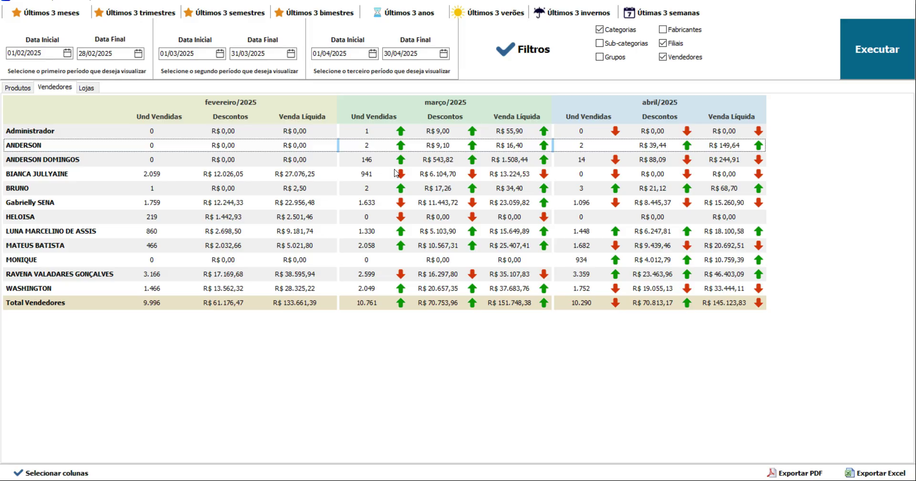
pyautogui.click(29, 87)
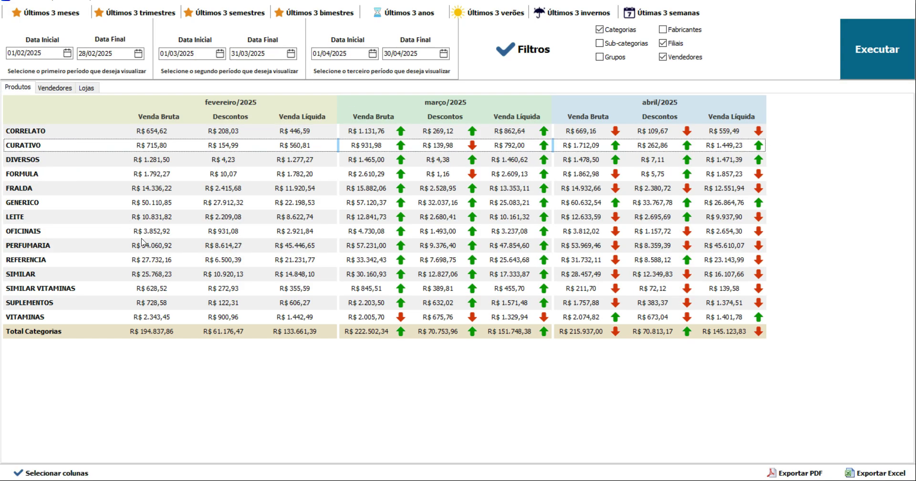
pyautogui.click(58, 246)
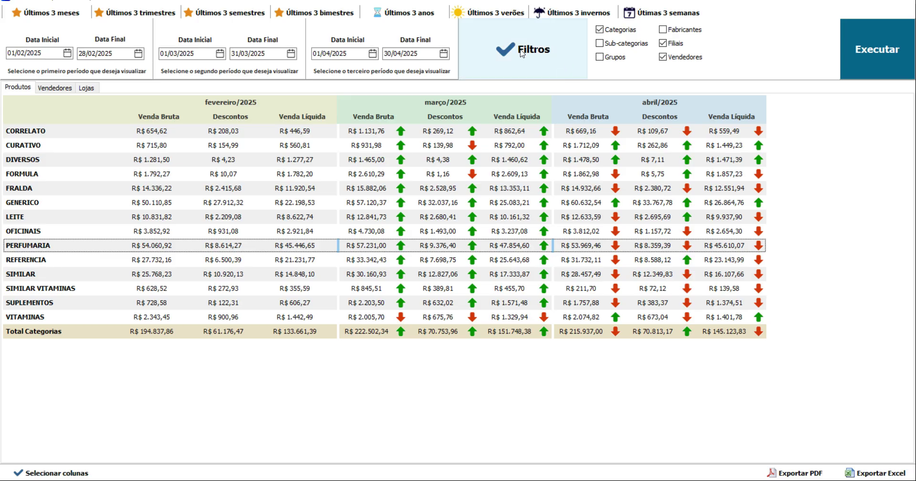
# Restrict the Categorias filter to SIMILAR and rerun the comparison
pyautogui.click(567, 75)
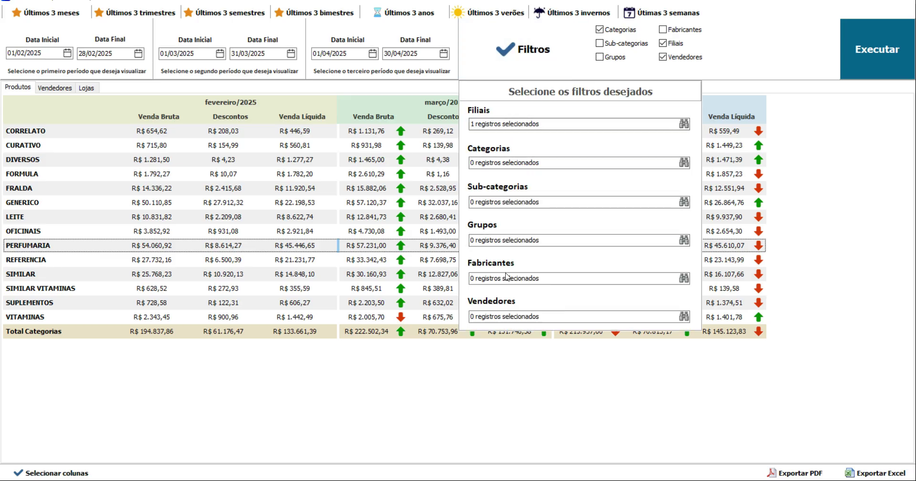
pyautogui.click(577, 166)
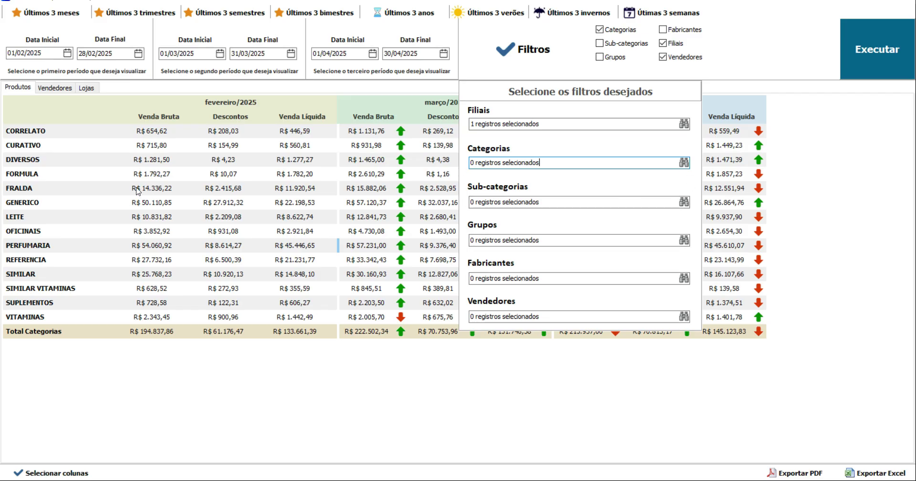
pyautogui.click(107, 164)
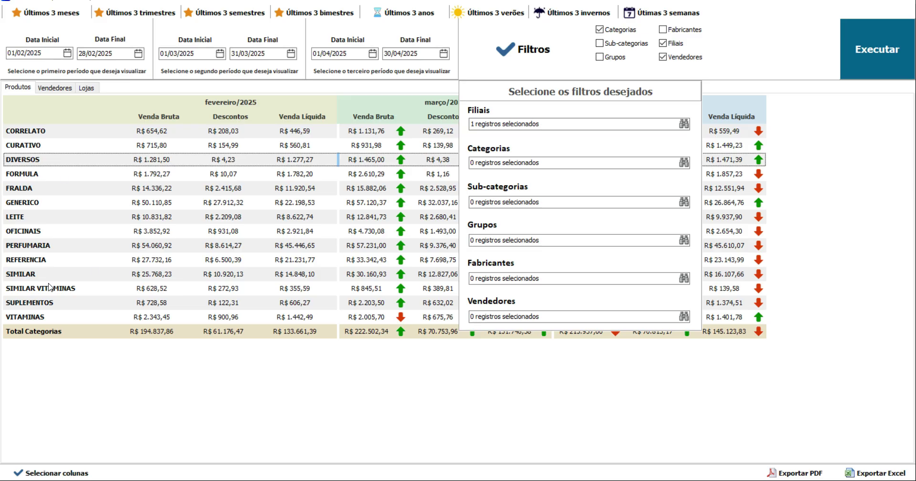
pyautogui.click(684, 163)
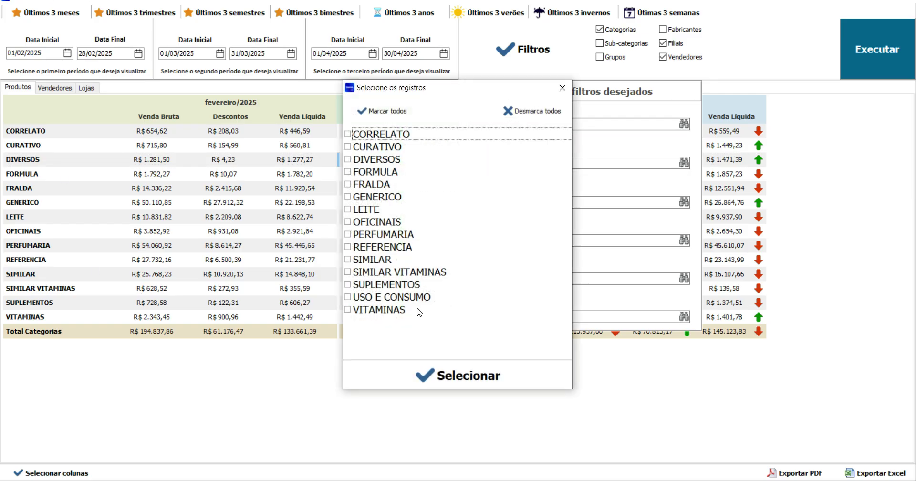
pyautogui.click(348, 259)
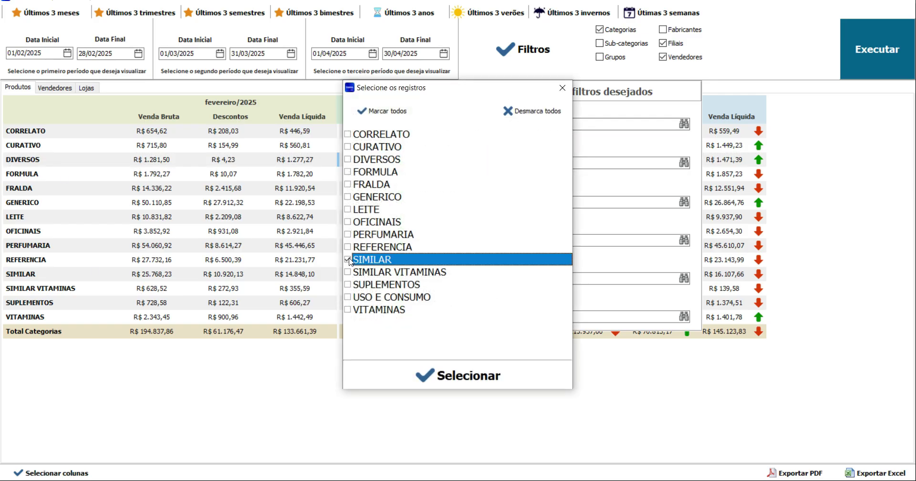
pyautogui.click(483, 379)
pyautogui.click(871, 54)
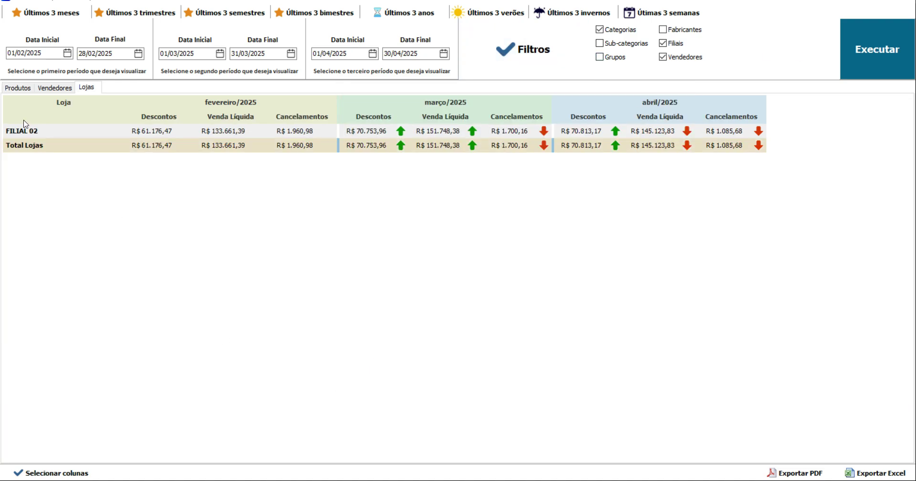
# Examine the SIMILAR row in the product table and review the seller and store results under the same filters
pyautogui.click(27, 88)
pyautogui.click(23, 133)
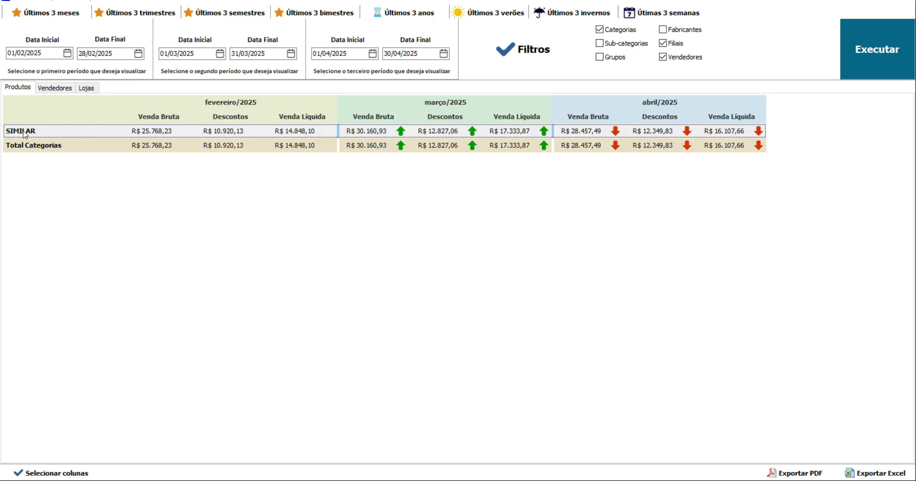
pyautogui.click(55, 87)
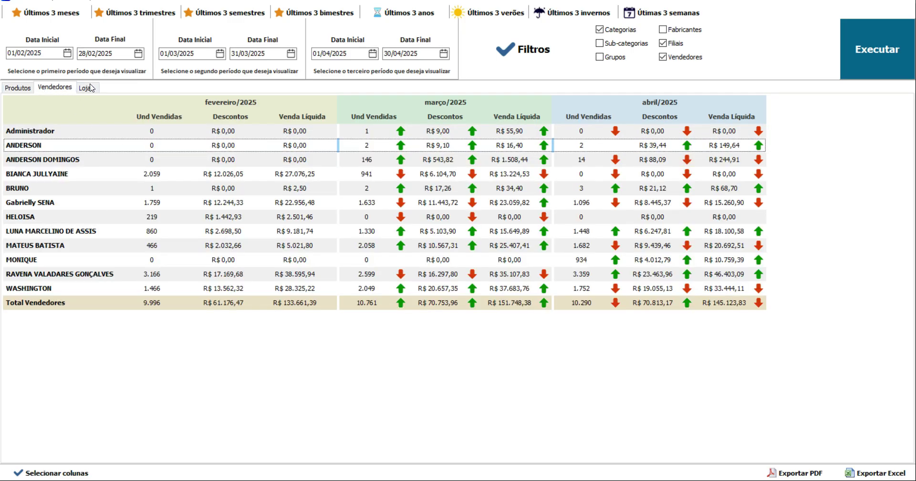
pyautogui.click(87, 88)
pyautogui.click(48, 132)
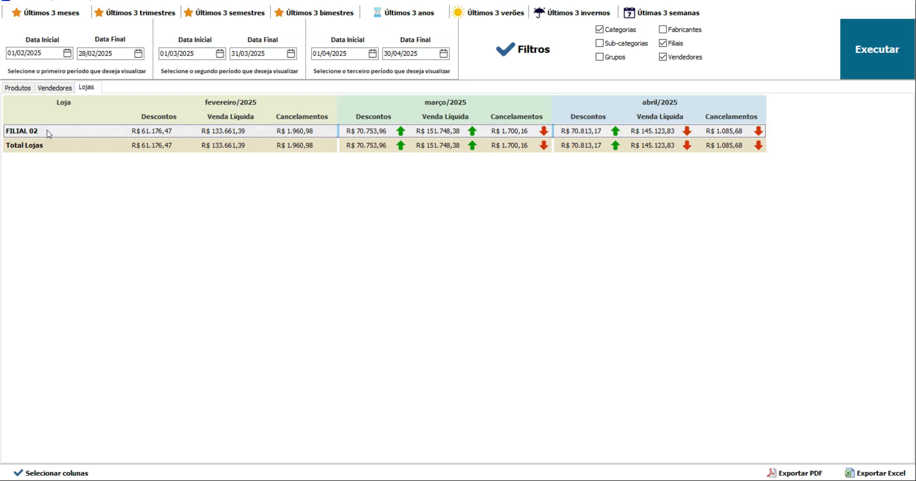
pyautogui.click(53, 88)
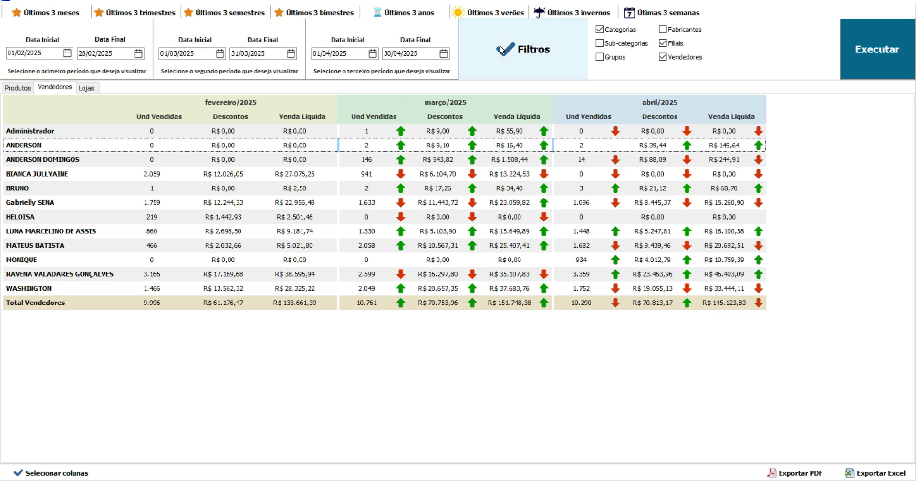
# Compare the product, seller and store tables with the selected filters to see which tables the category filter affects
pyautogui.click(544, 57)
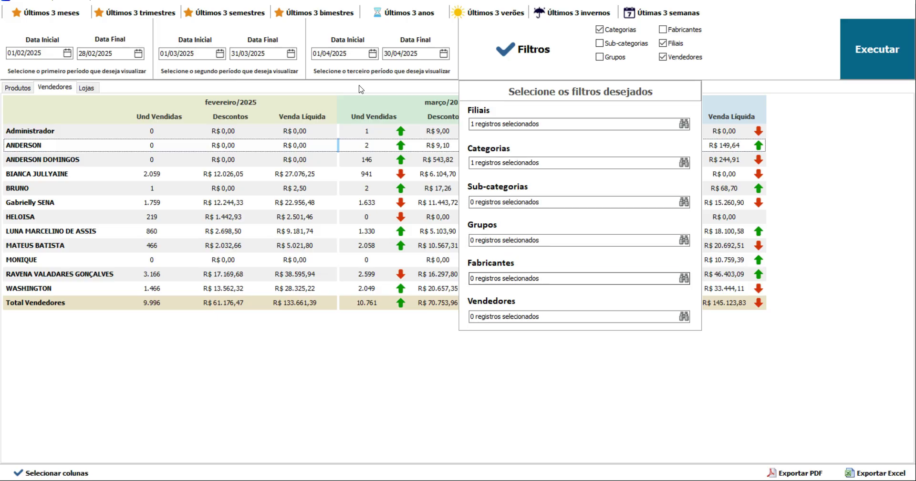
pyautogui.click(16, 89)
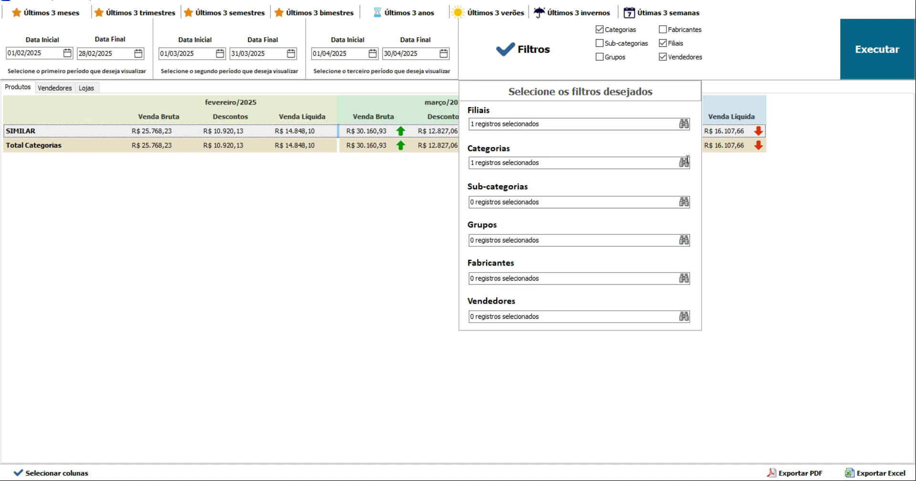
pyautogui.click(505, 316)
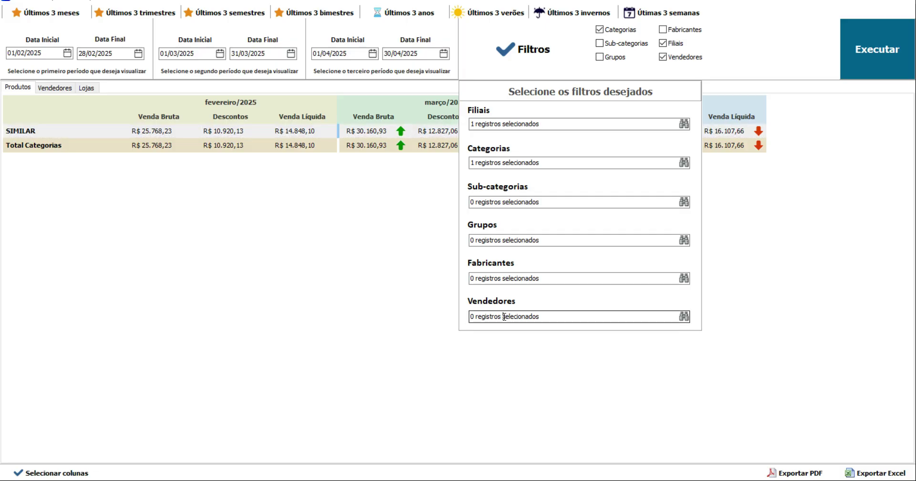
pyautogui.click(66, 90)
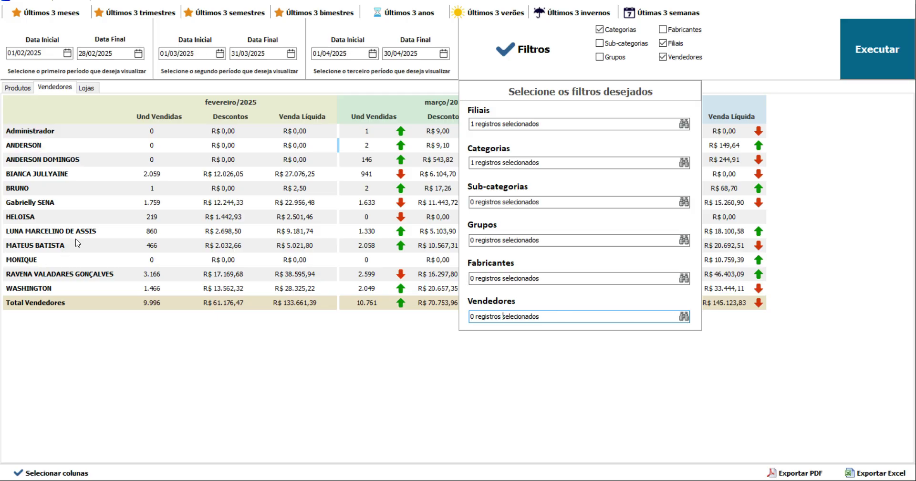
pyautogui.click(18, 88)
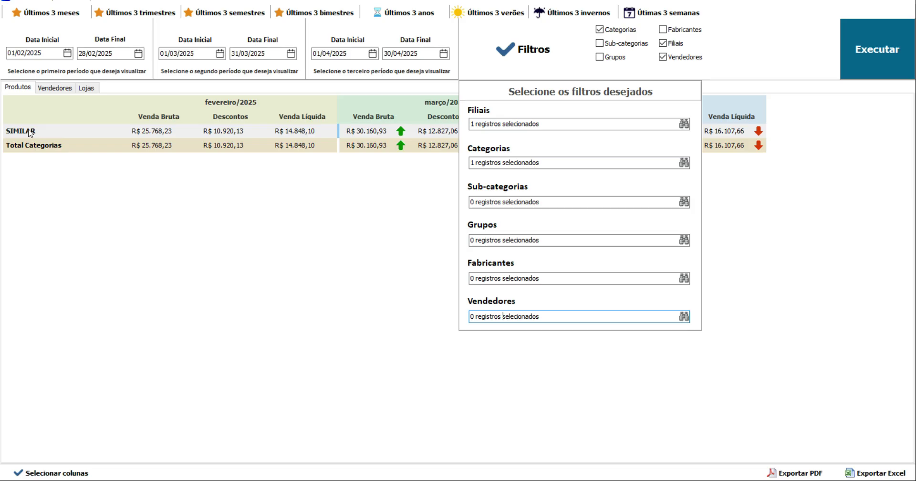
pyautogui.click(86, 87)
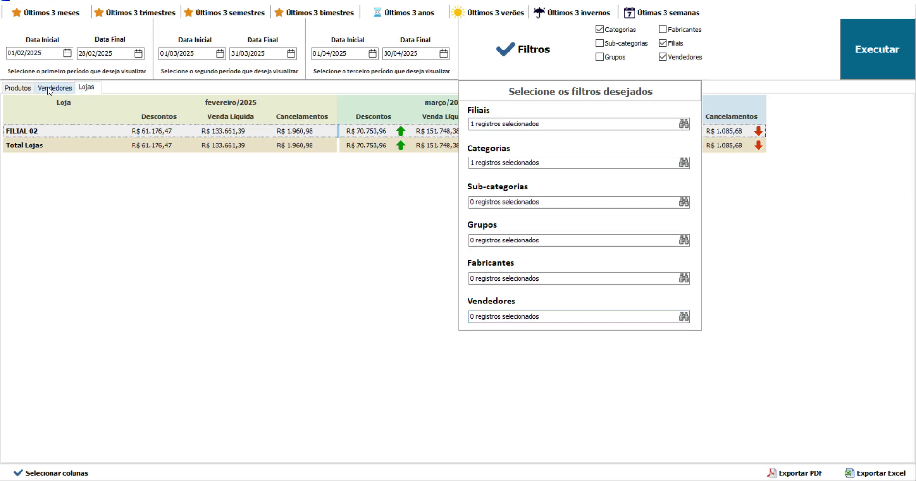
pyautogui.click(49, 89)
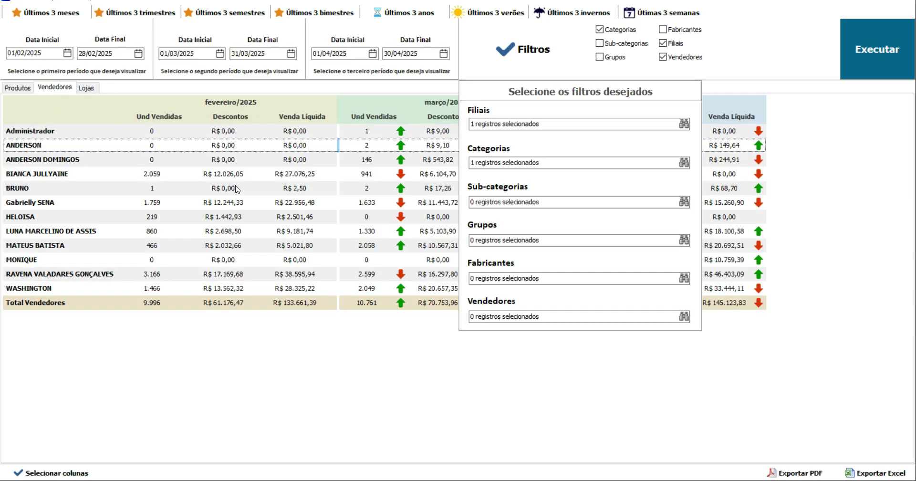
pyautogui.click(517, 68)
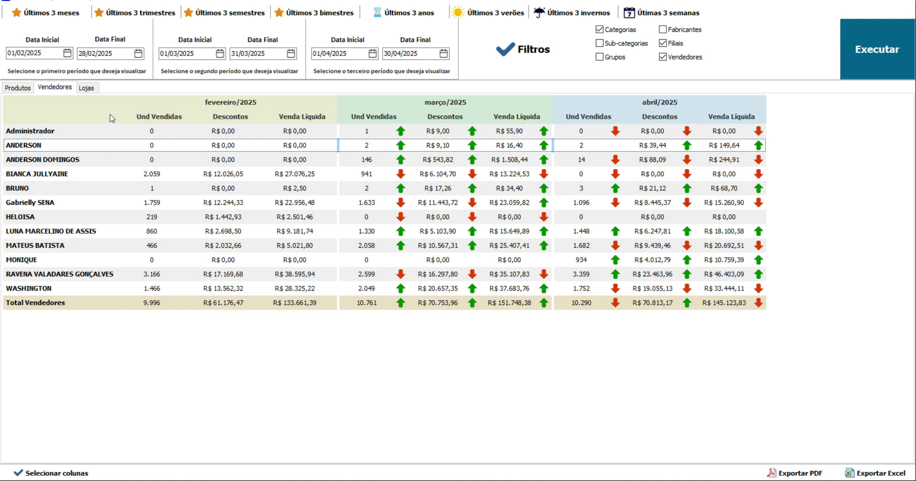
pyautogui.click(88, 91)
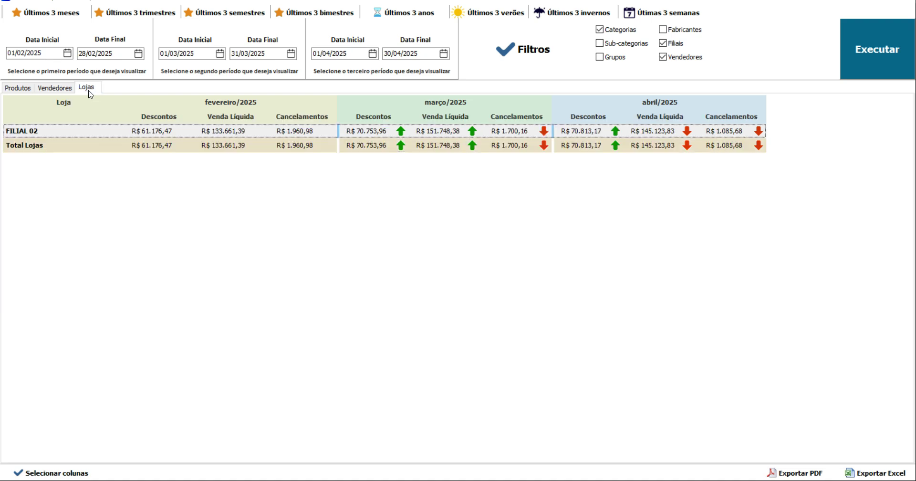